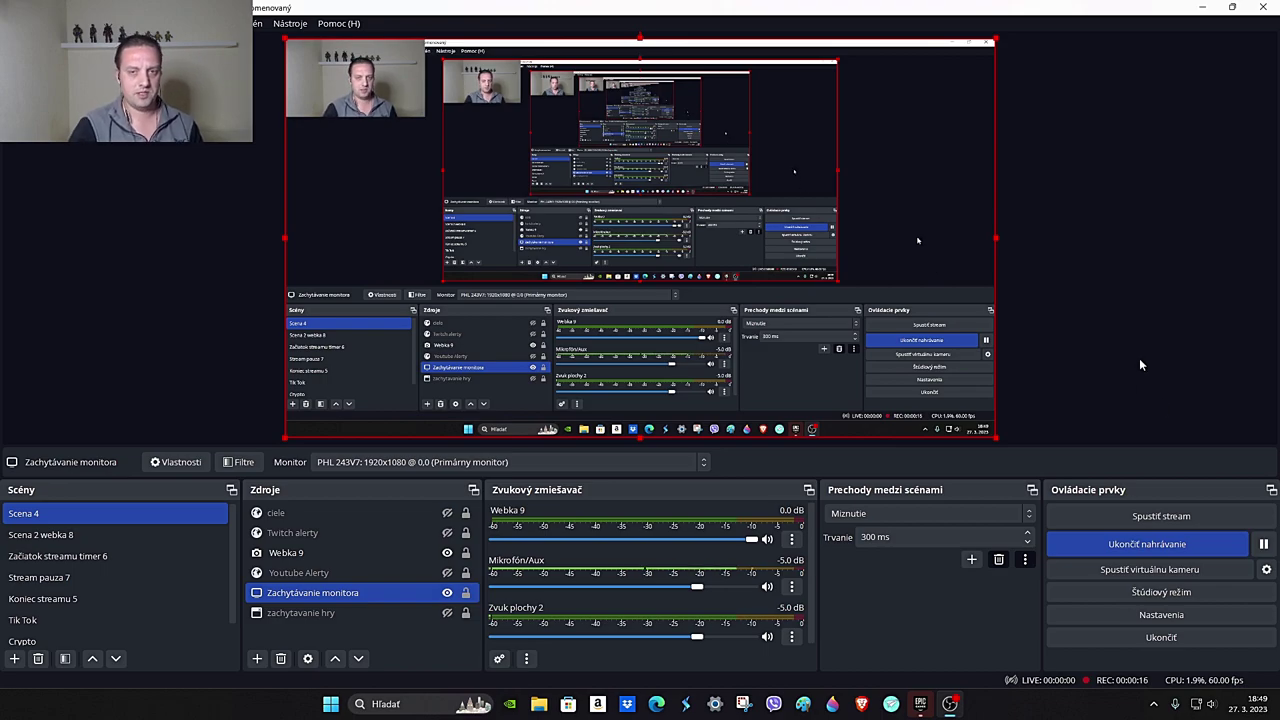
- Open the OBS settings and review the streaming output's encoder, rate control, bitrate and quality options
click(1182, 614)
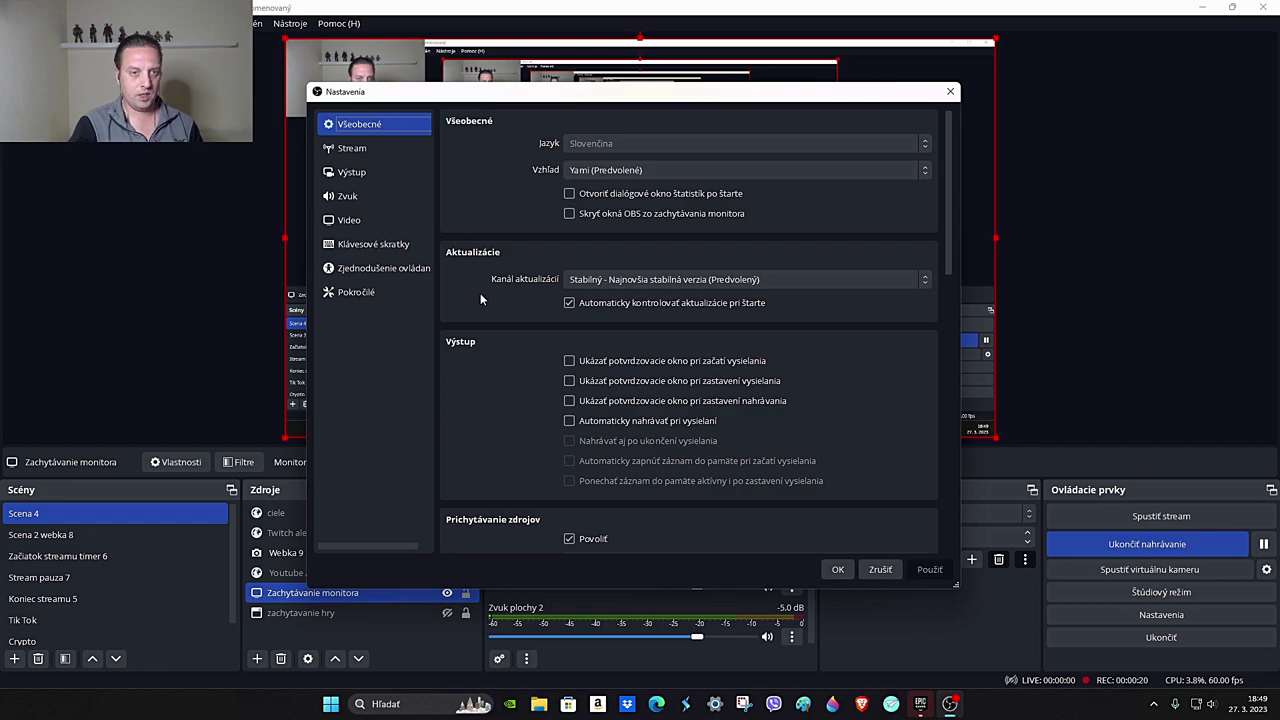
click(369, 184)
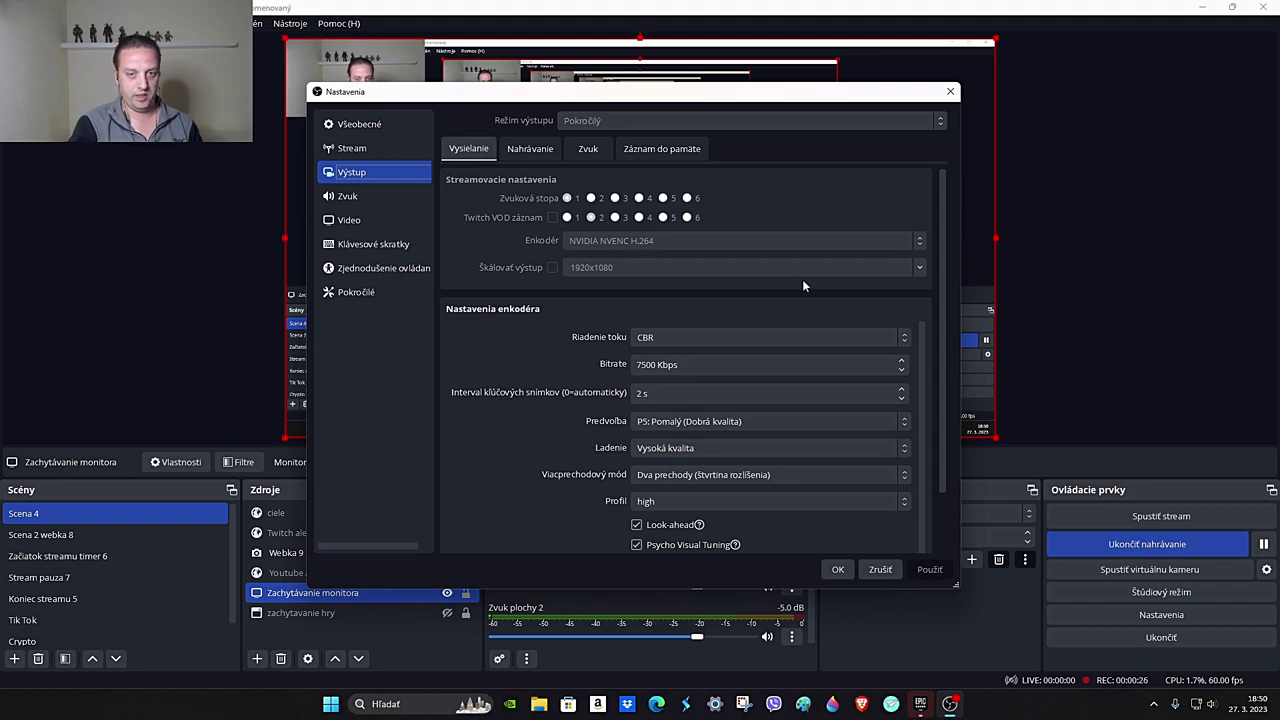
scroll(803, 286, down, 2)
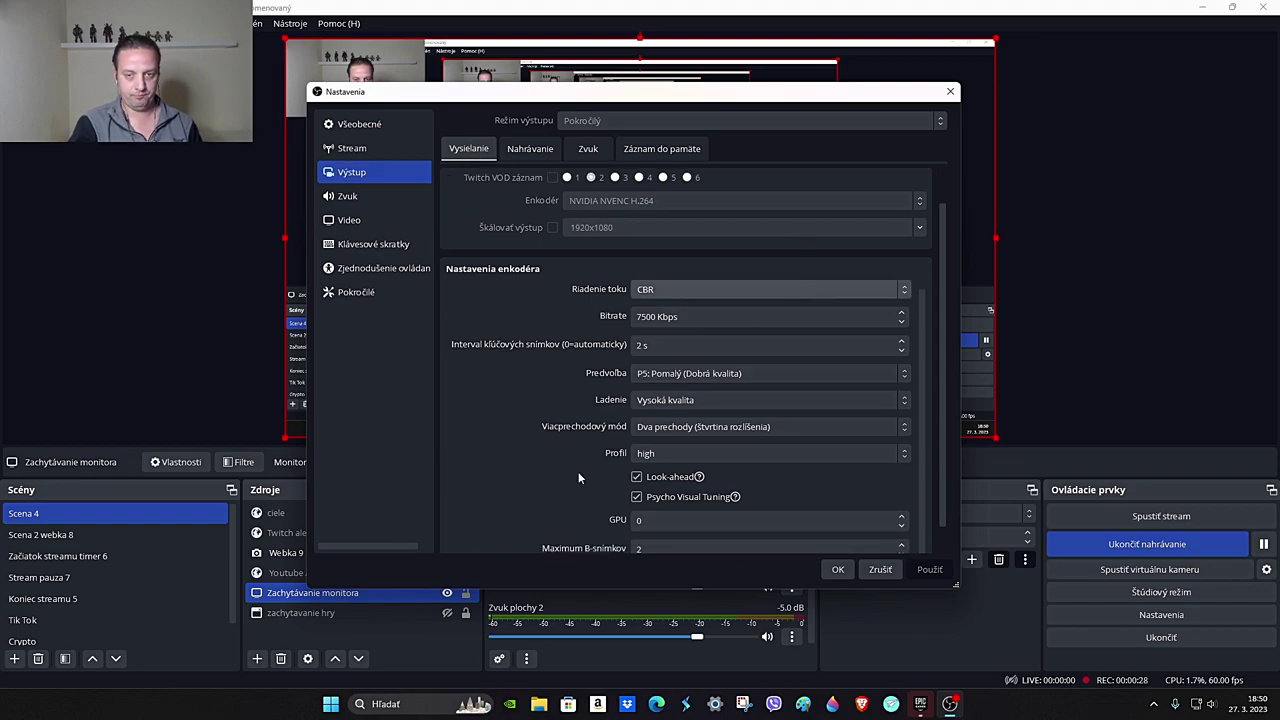
scroll(569, 474, up, 2)
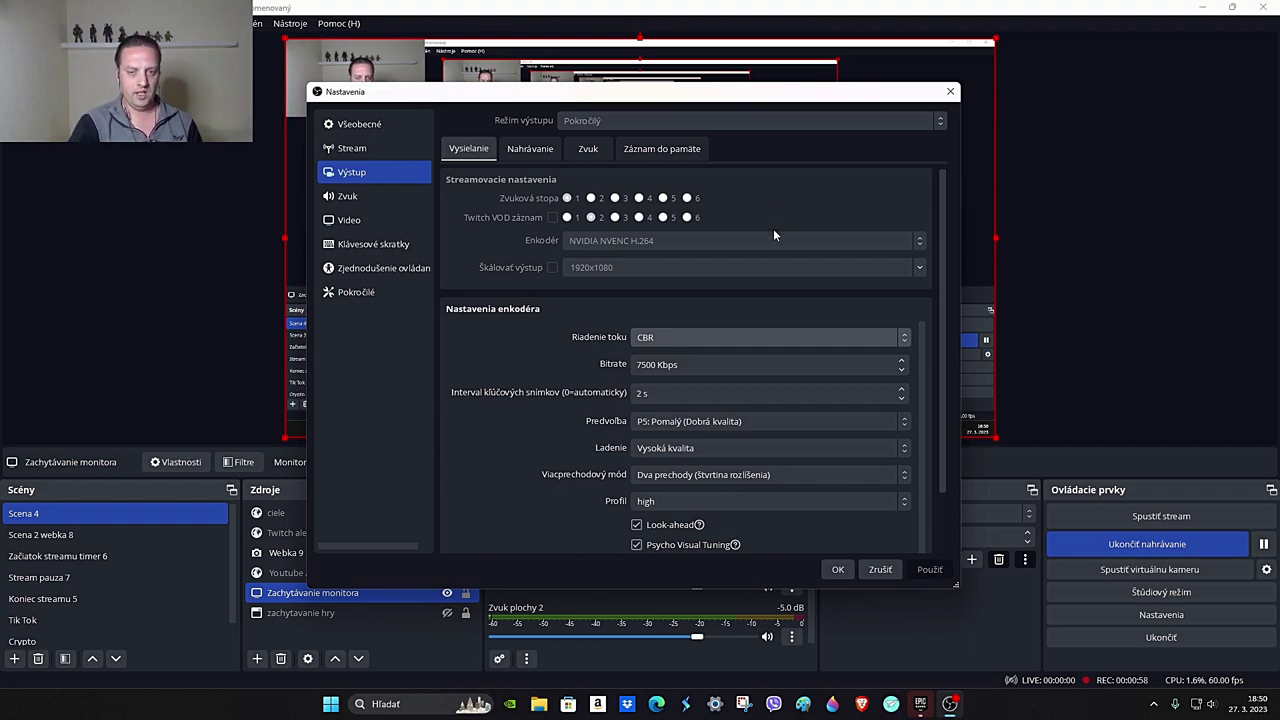
scroll(782, 232, down, 2)
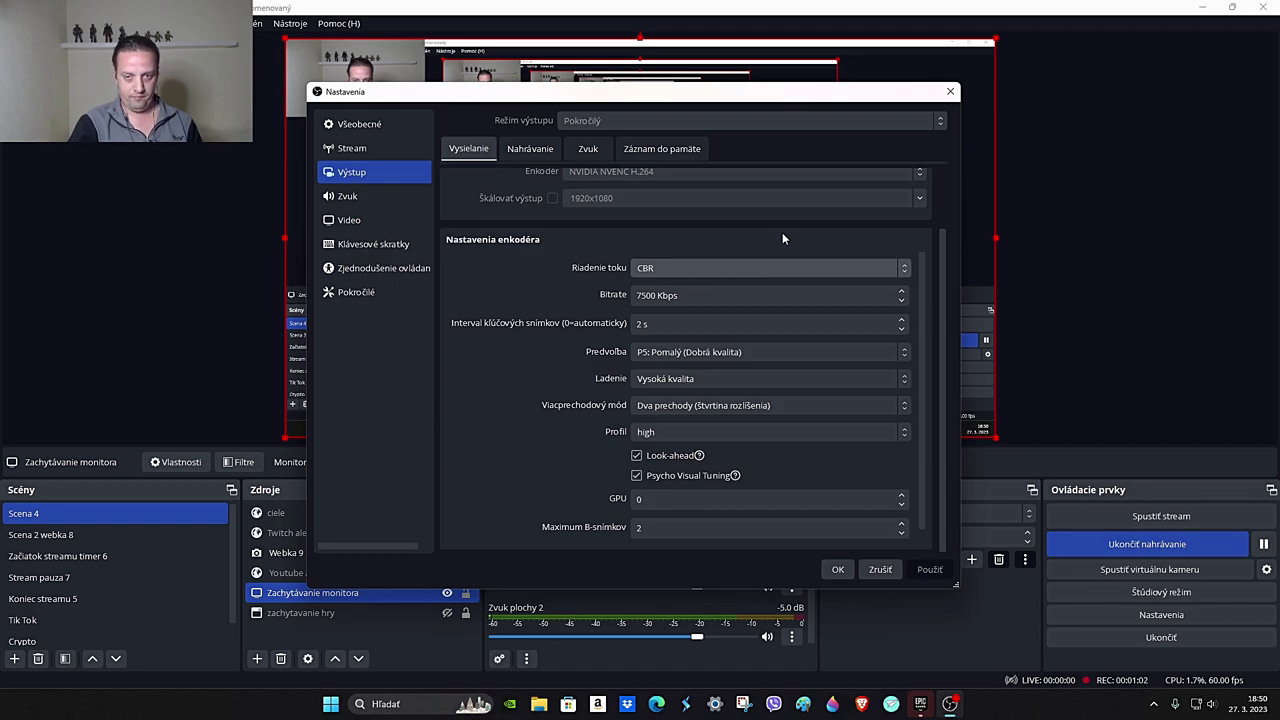
scroll(783, 236, up, 2)
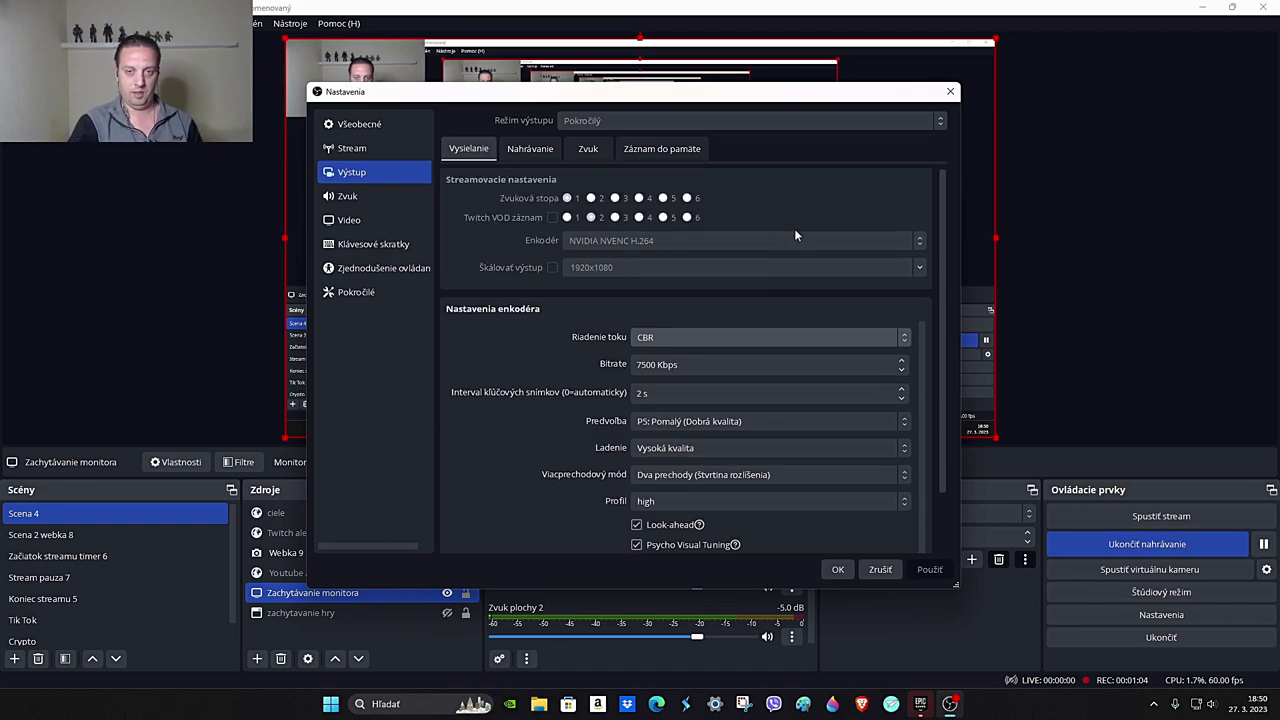
- Examine the recording output settings, from path, format and audio tracks down to the encoder's bitrate, preset and tuning options
click(537, 149)
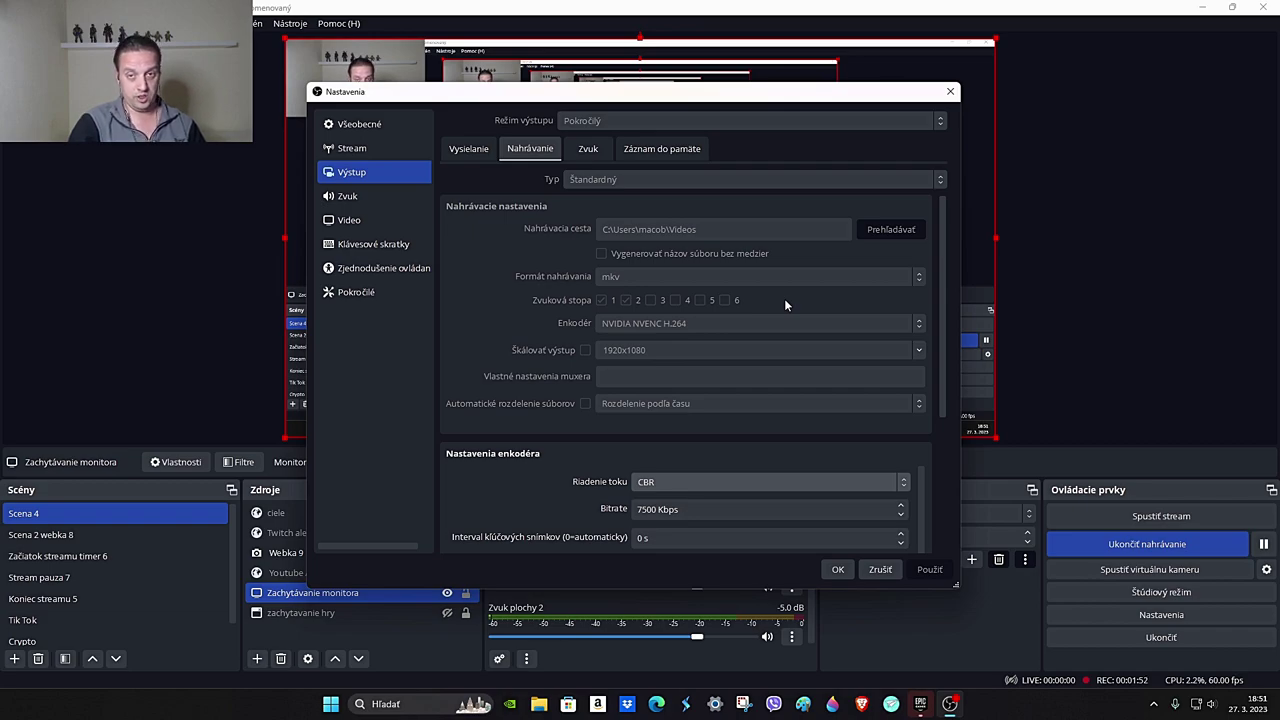
scroll(784, 298, down, 2)
scroll(785, 302, down, 3)
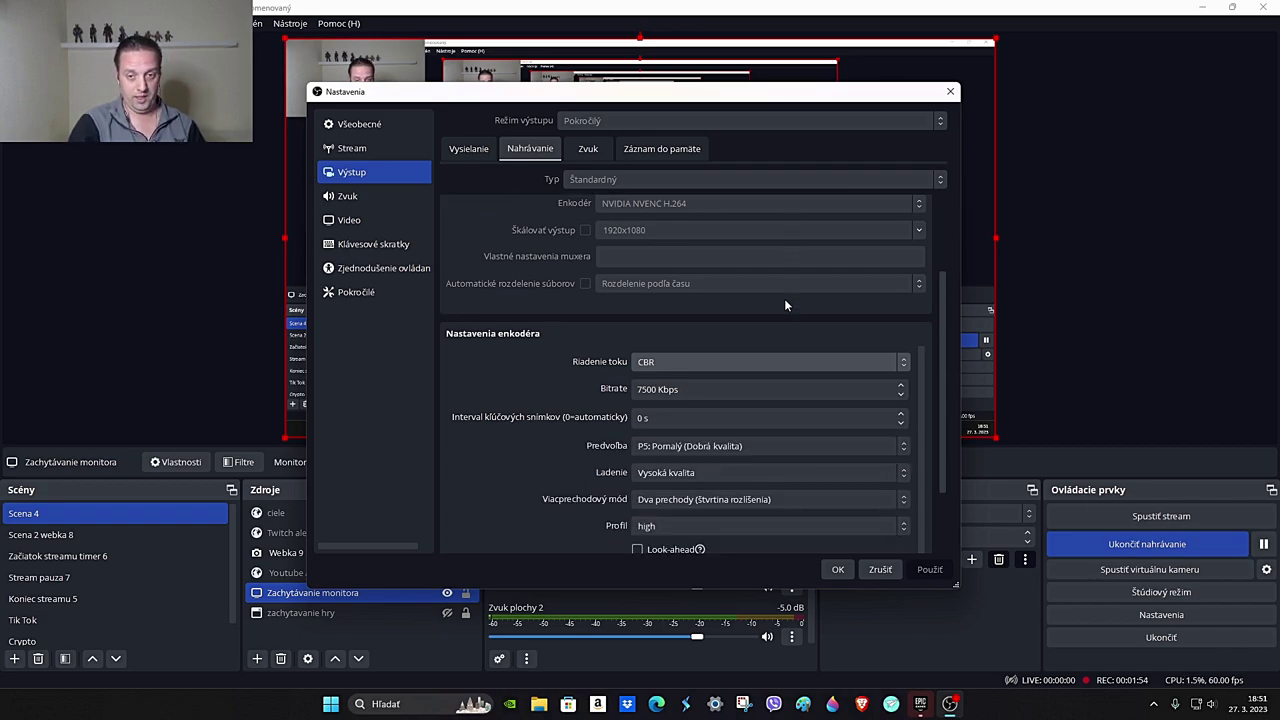
scroll(784, 305, down, 1)
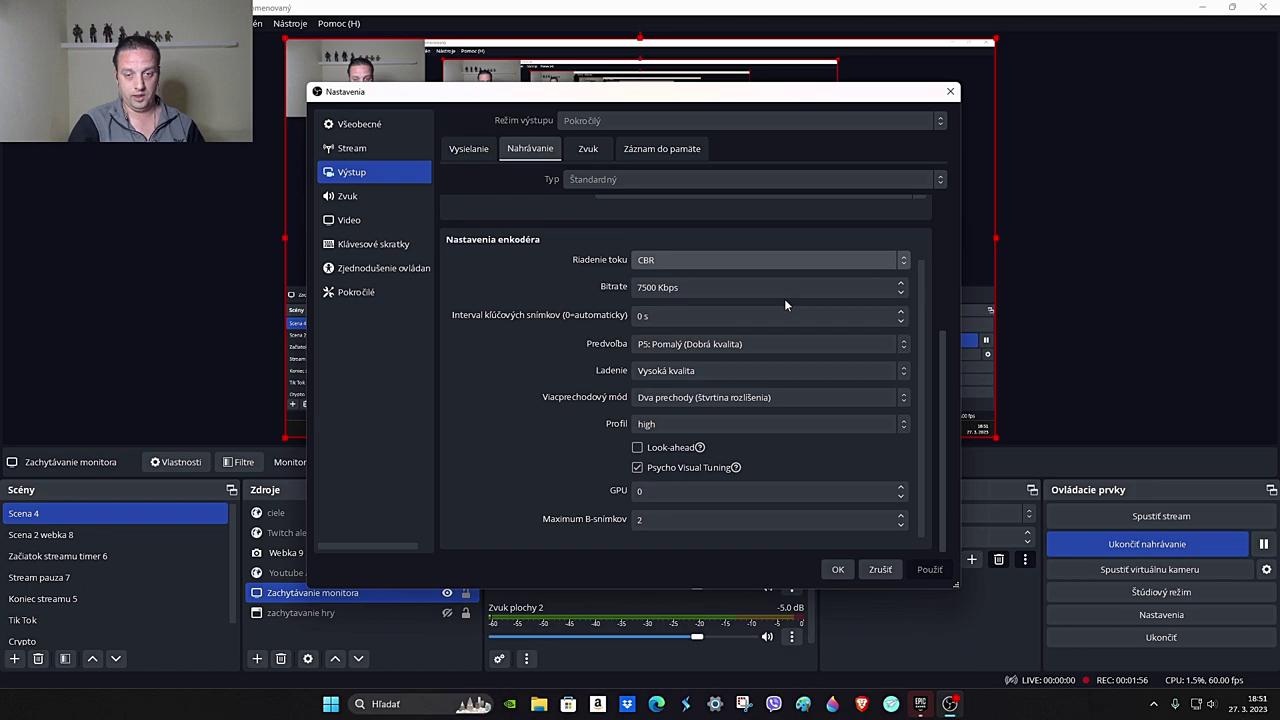
scroll(784, 305, up, 2)
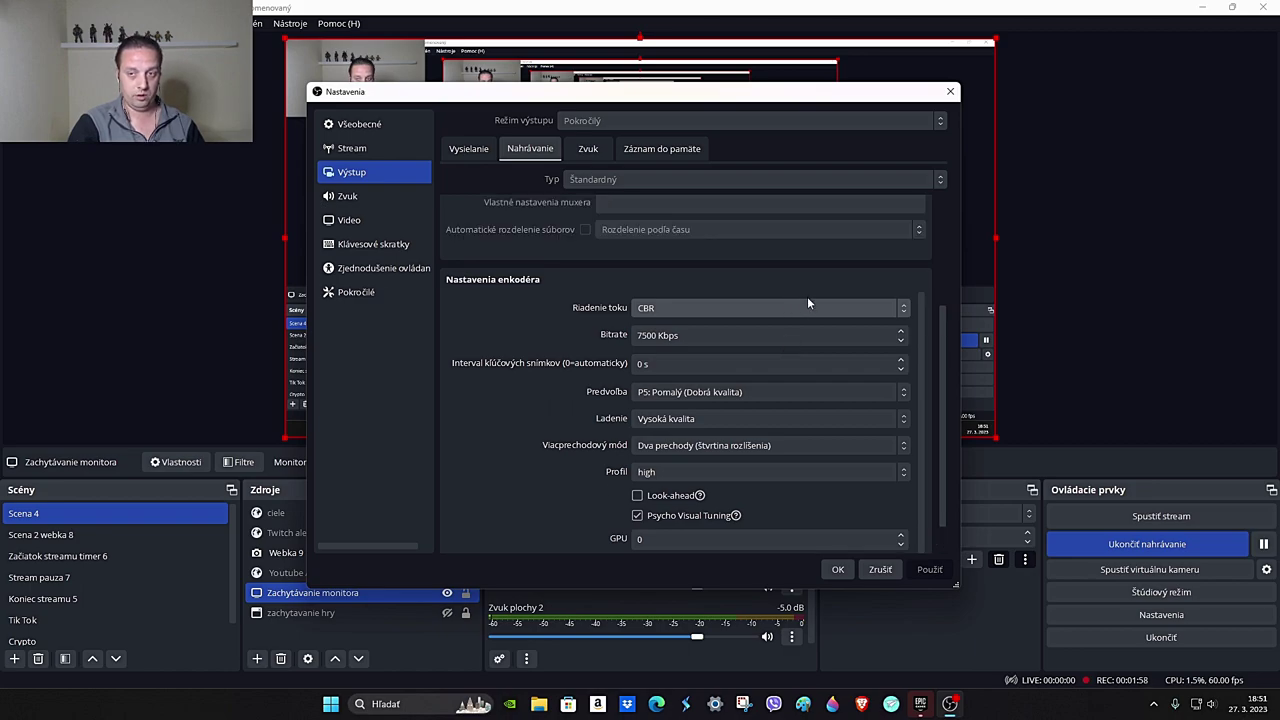
scroll(806, 297, up, 4)
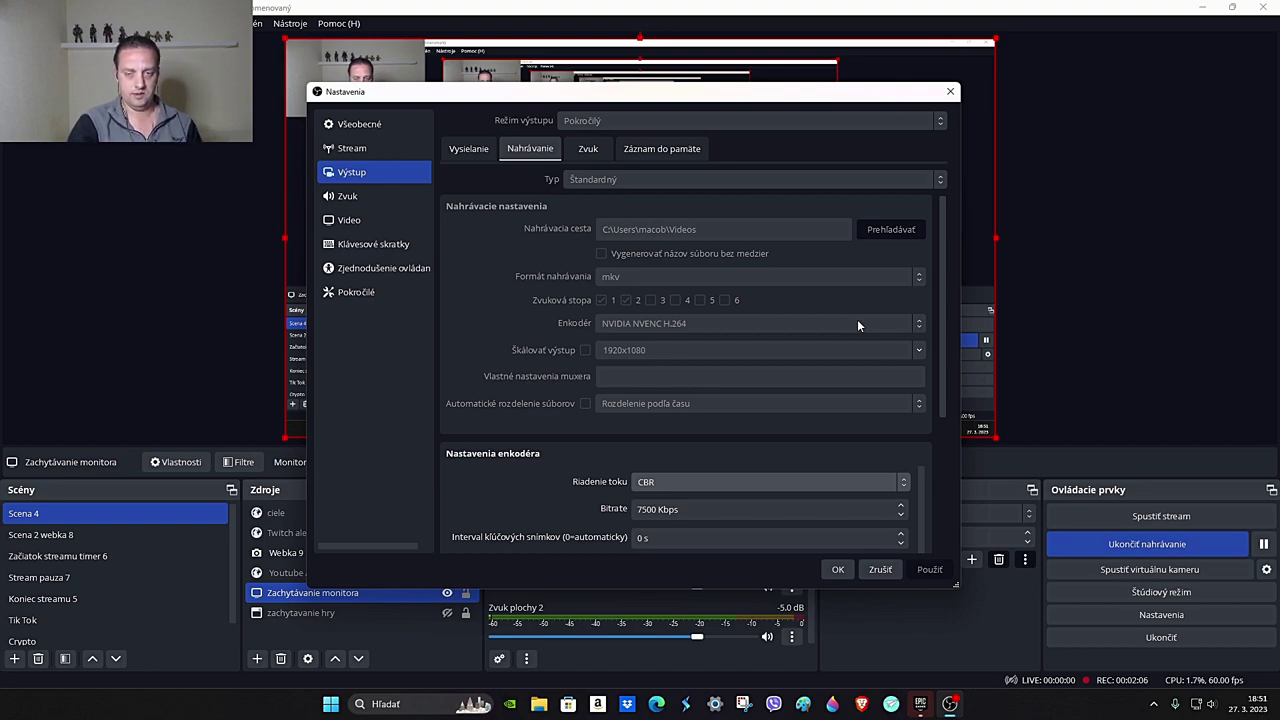
scroll(857, 325, down, 4)
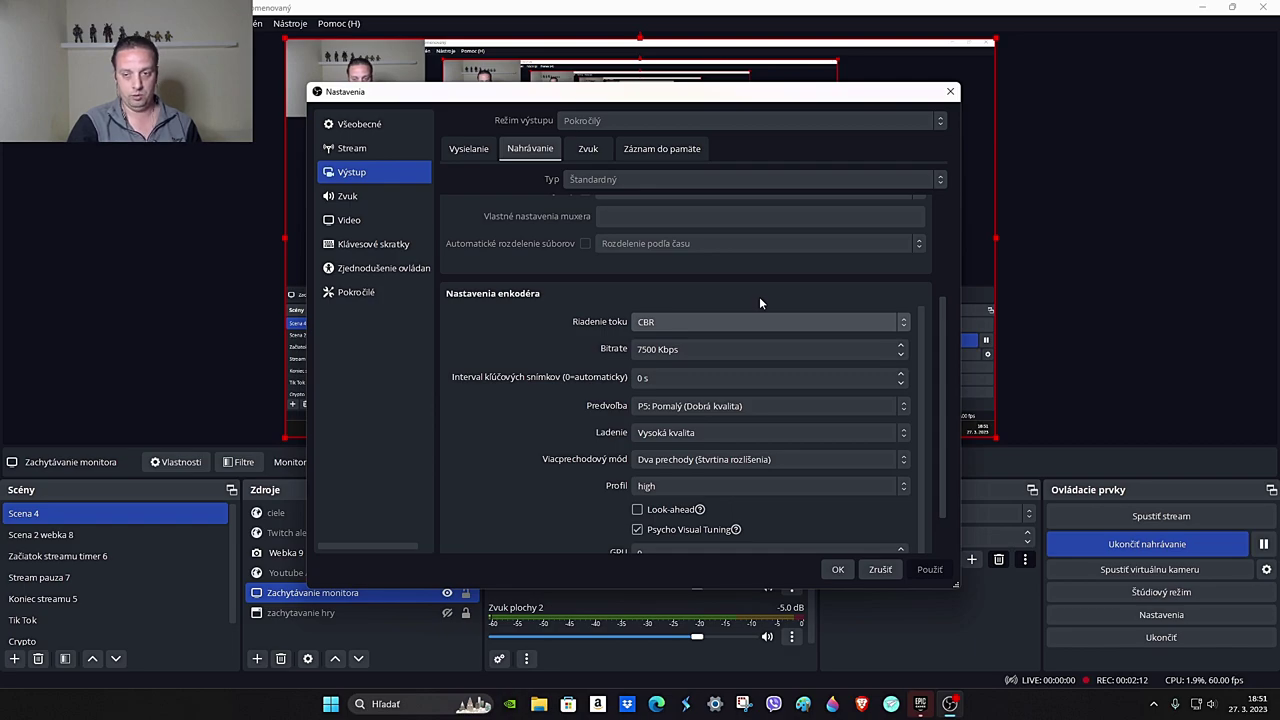
scroll(759, 296, up, 4)
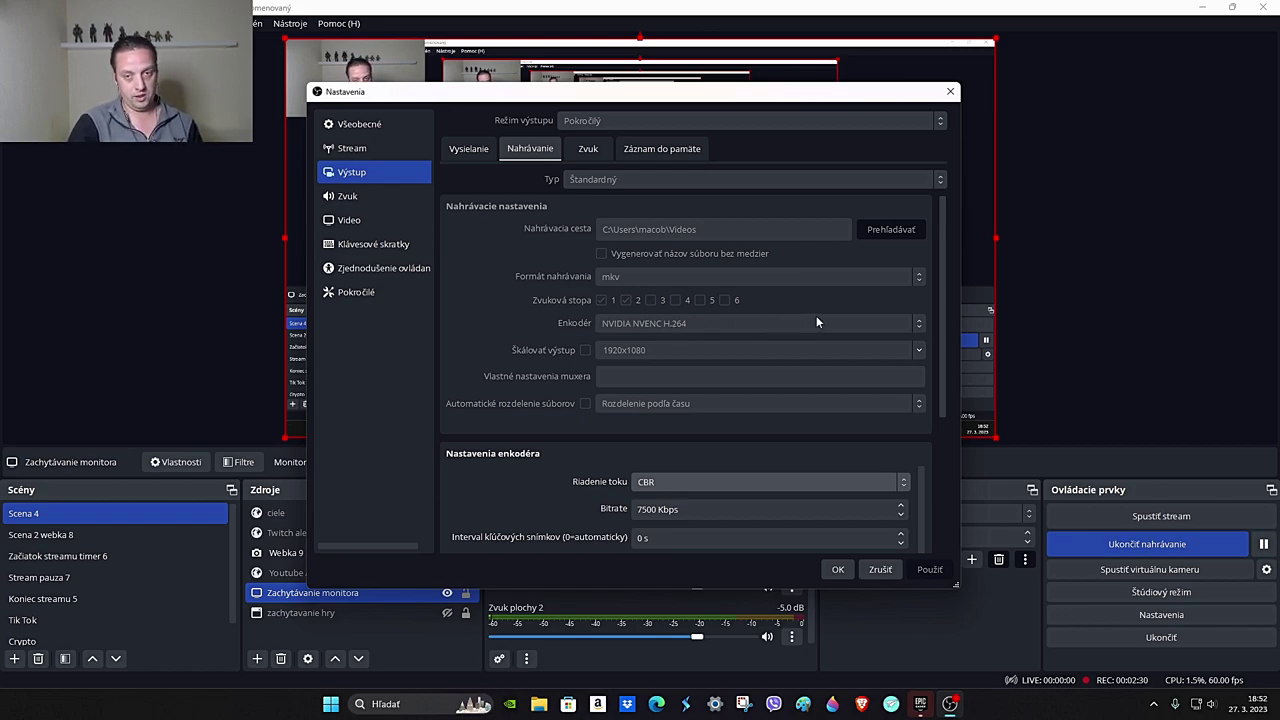
scroll(816, 322, down, 5)
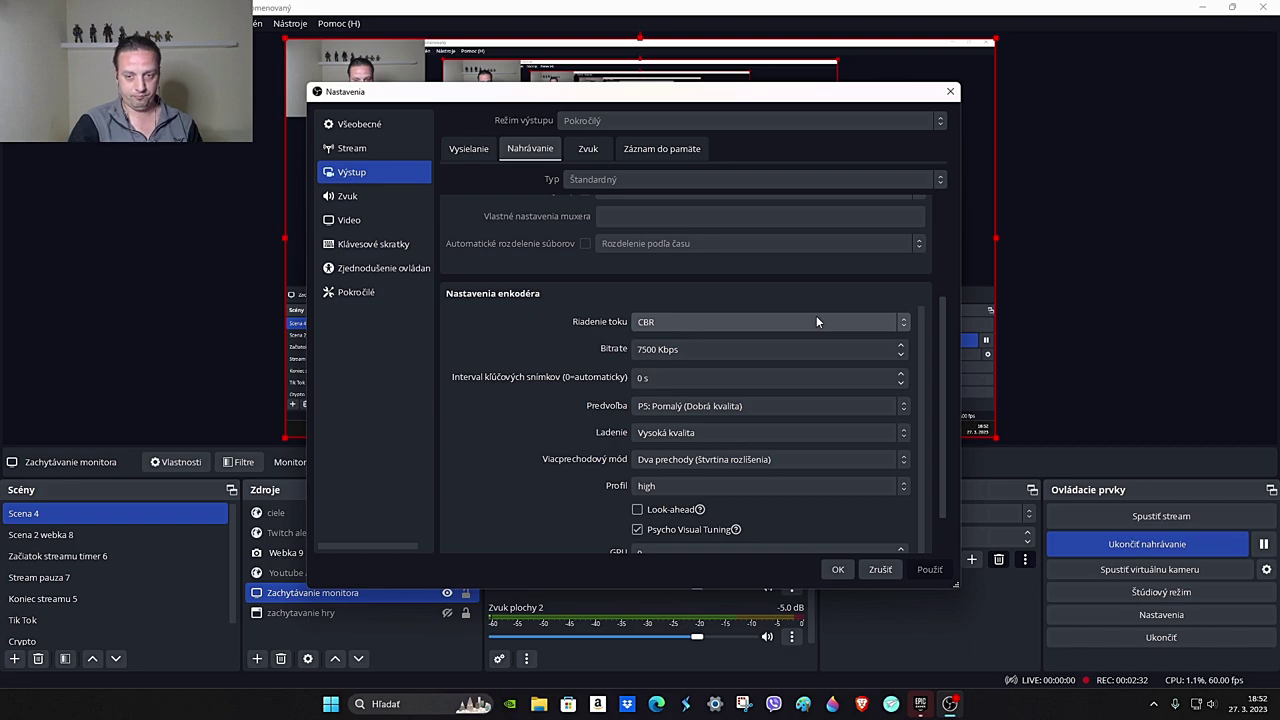
scroll(766, 357, down, 2)
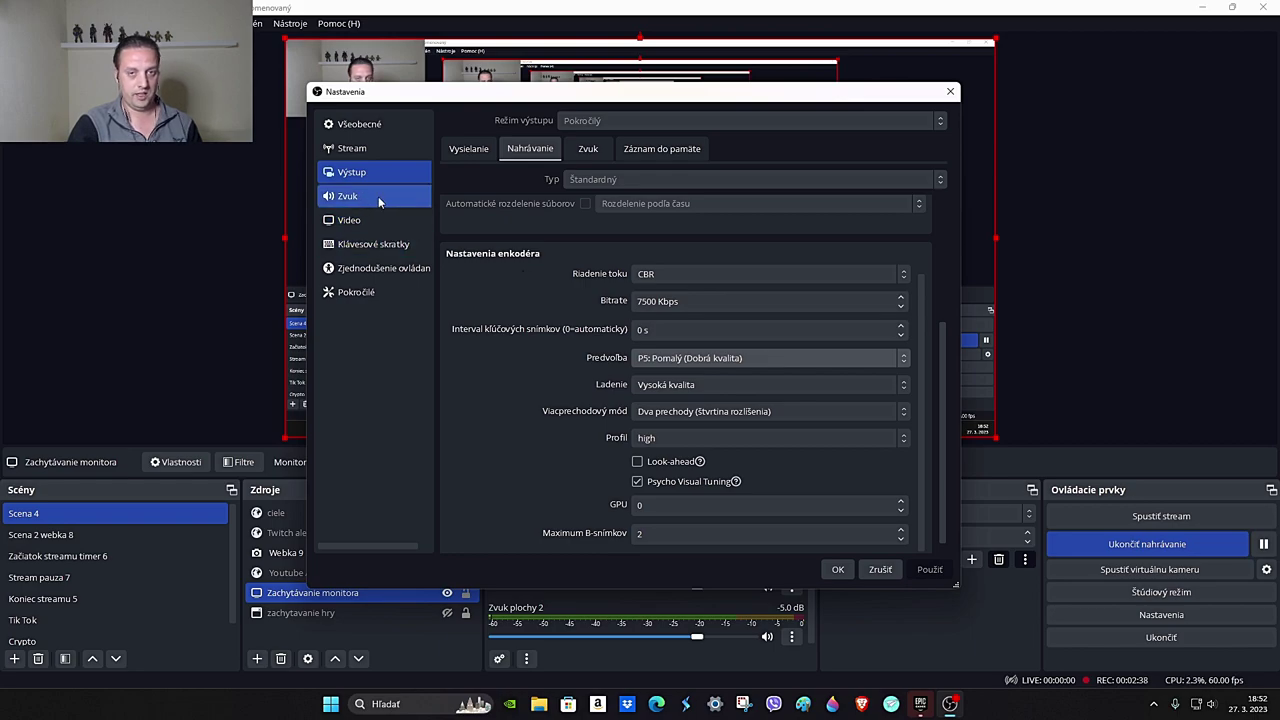
- Recheck the streaming output's encoder settings through to the maximum B-frames value
click(469, 149)
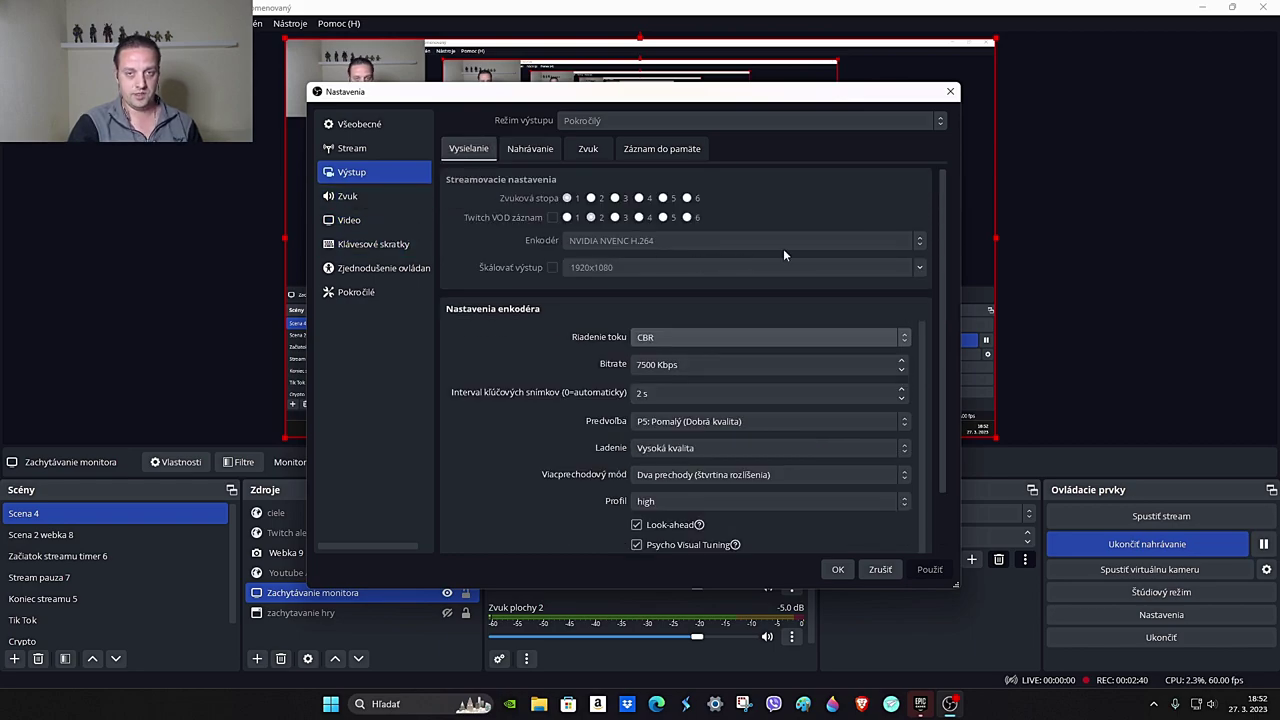
scroll(824, 258, down, 1)
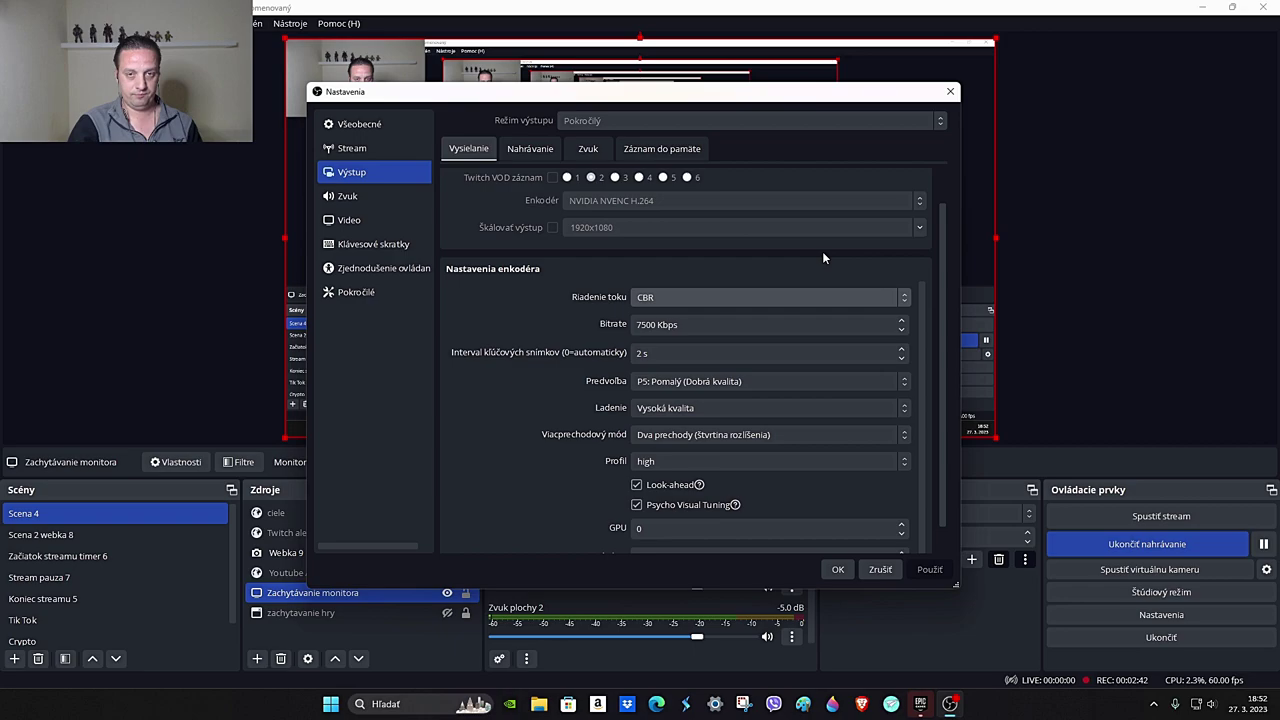
scroll(823, 258, down, 1)
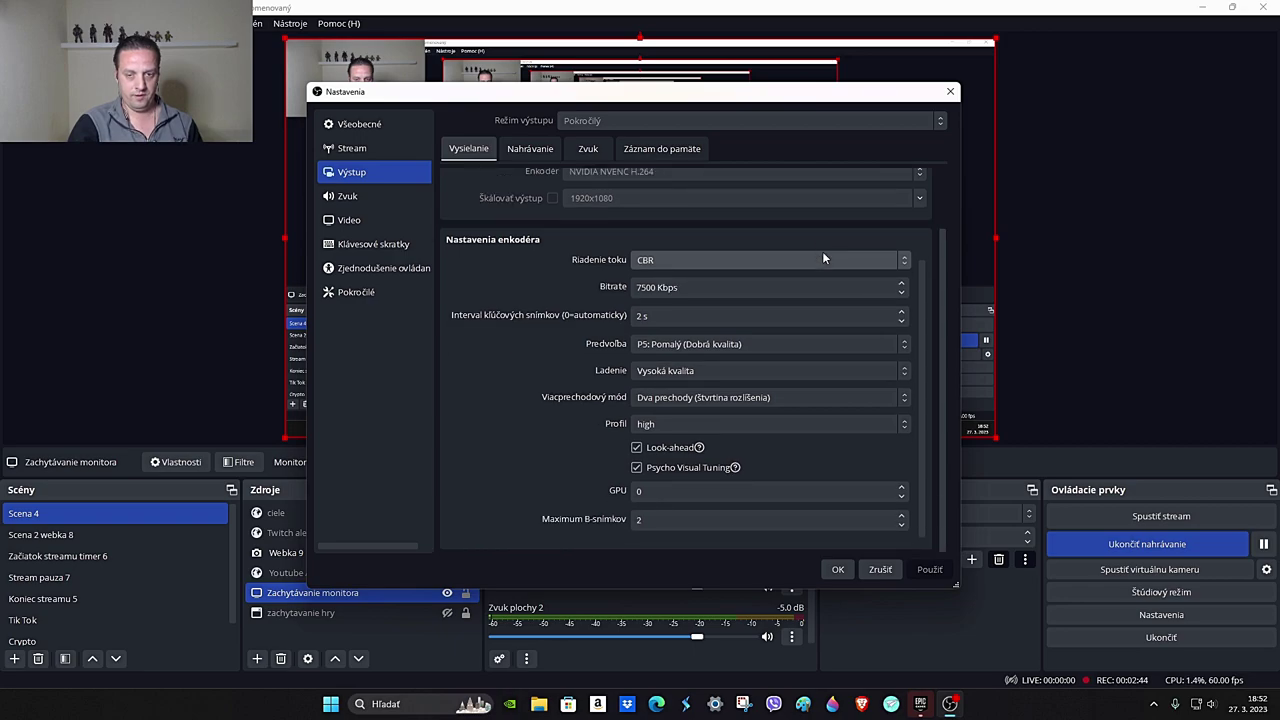
- Look through the audio device, video resolution and frame rate, hotkey and accessibility settings
click(345, 197)
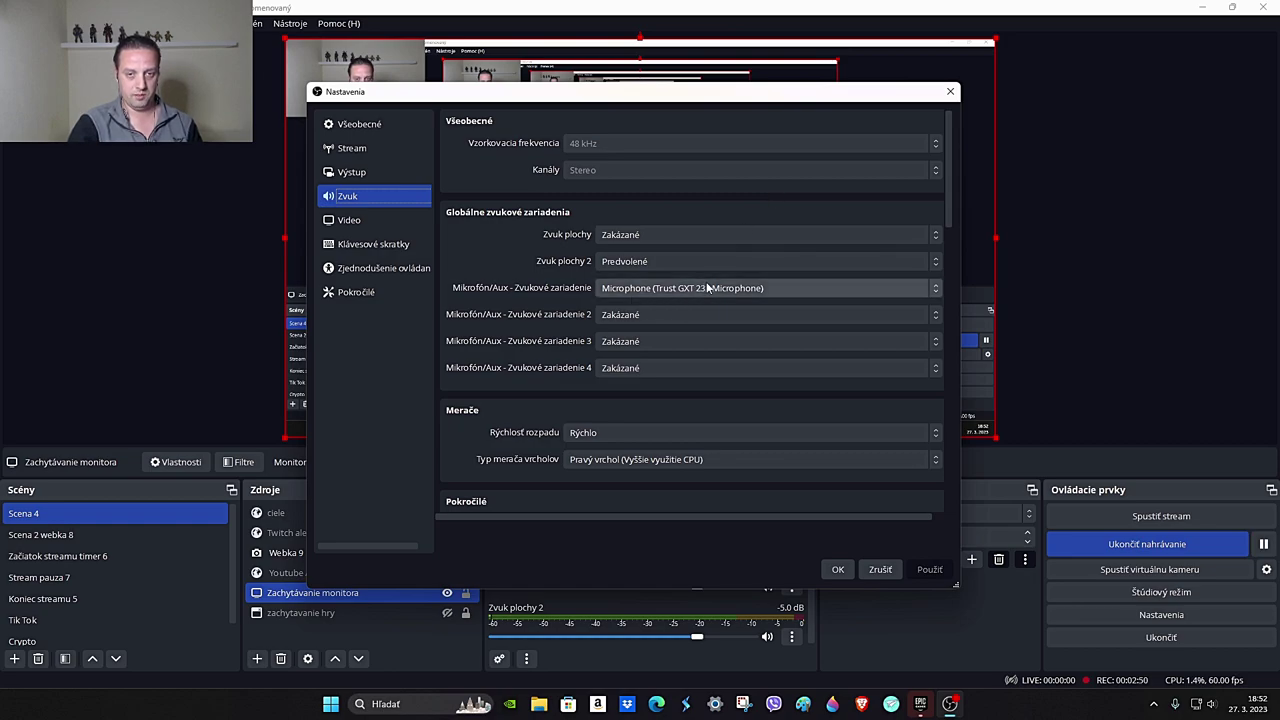
click(386, 221)
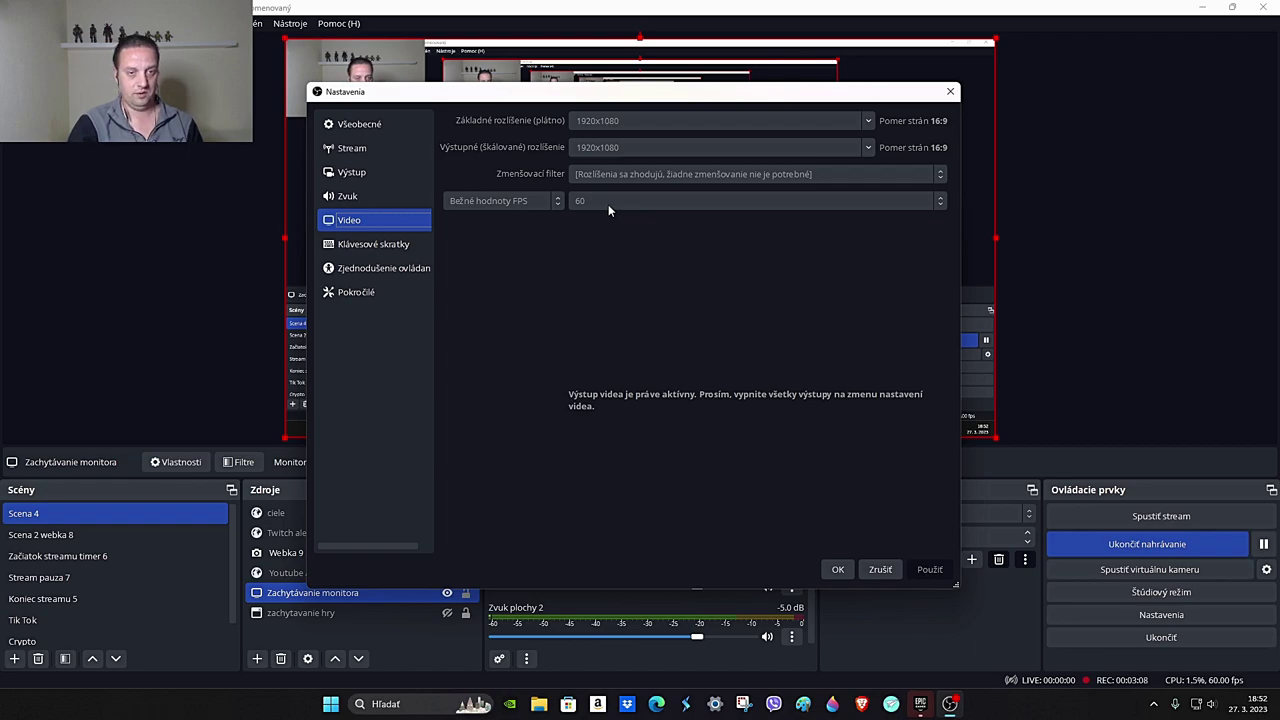
click(391, 243)
scroll(783, 258, down, 10)
scroll(783, 258, down, 5)
click(398, 274)
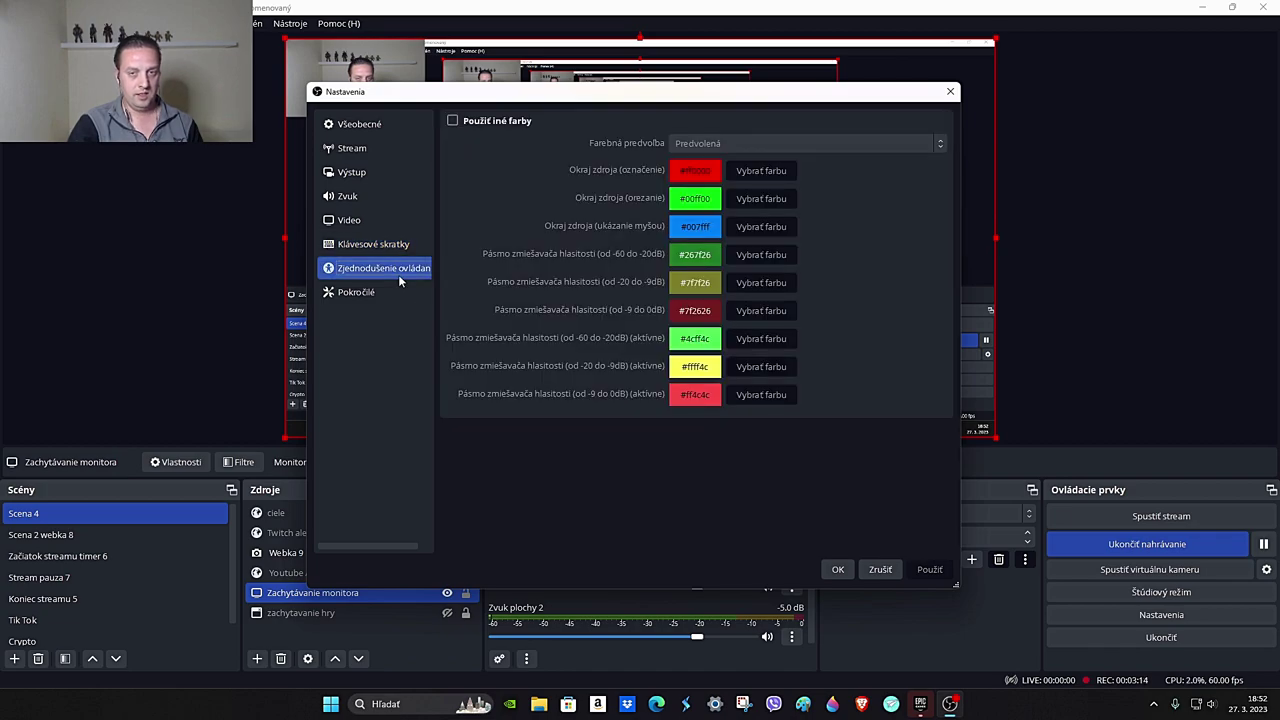
- Review the advanced settings, including recording file names, stream delay, automatic reconnect and network options
click(356, 291)
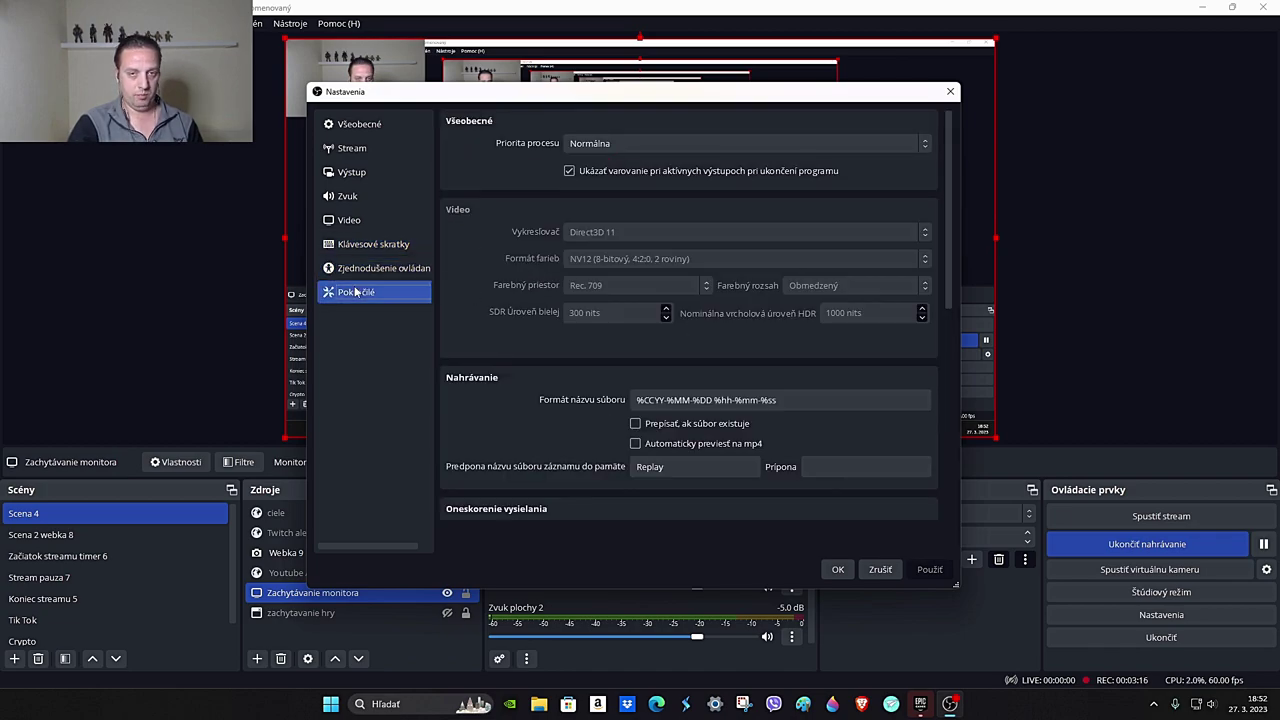
scroll(782, 259, down, 3)
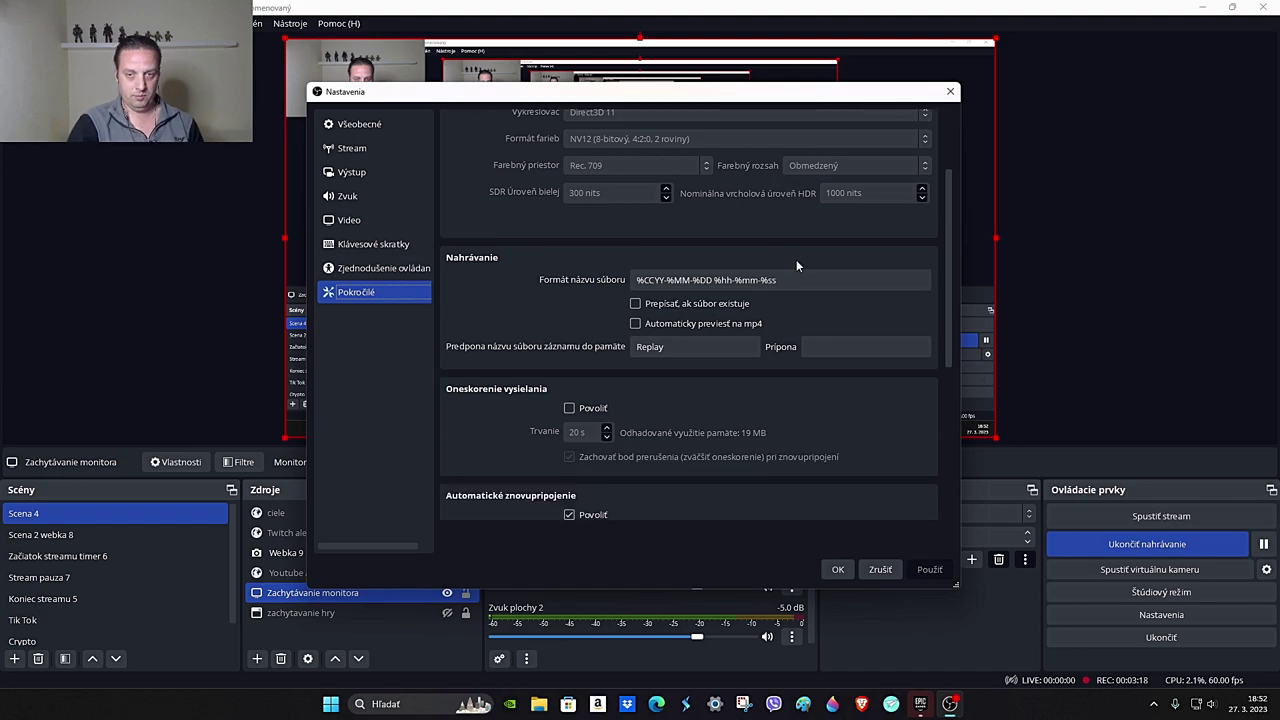
scroll(796, 265, down, 5)
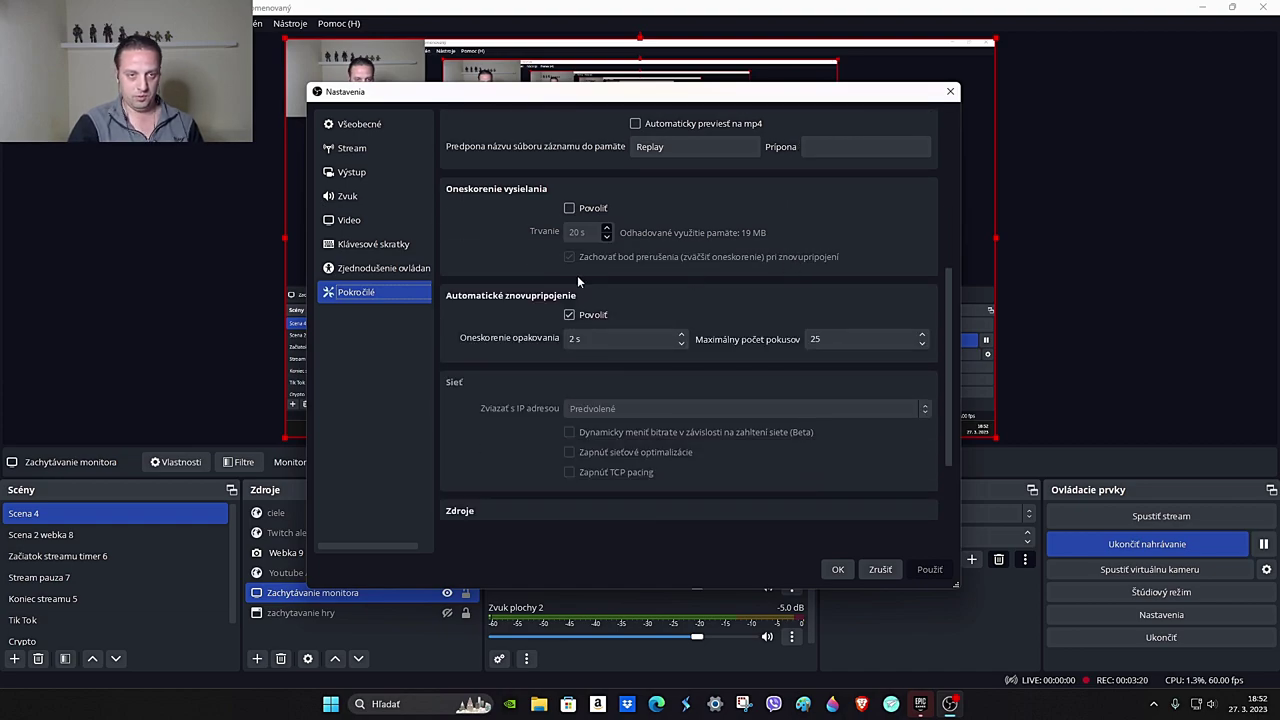
scroll(577, 282, up, 8)
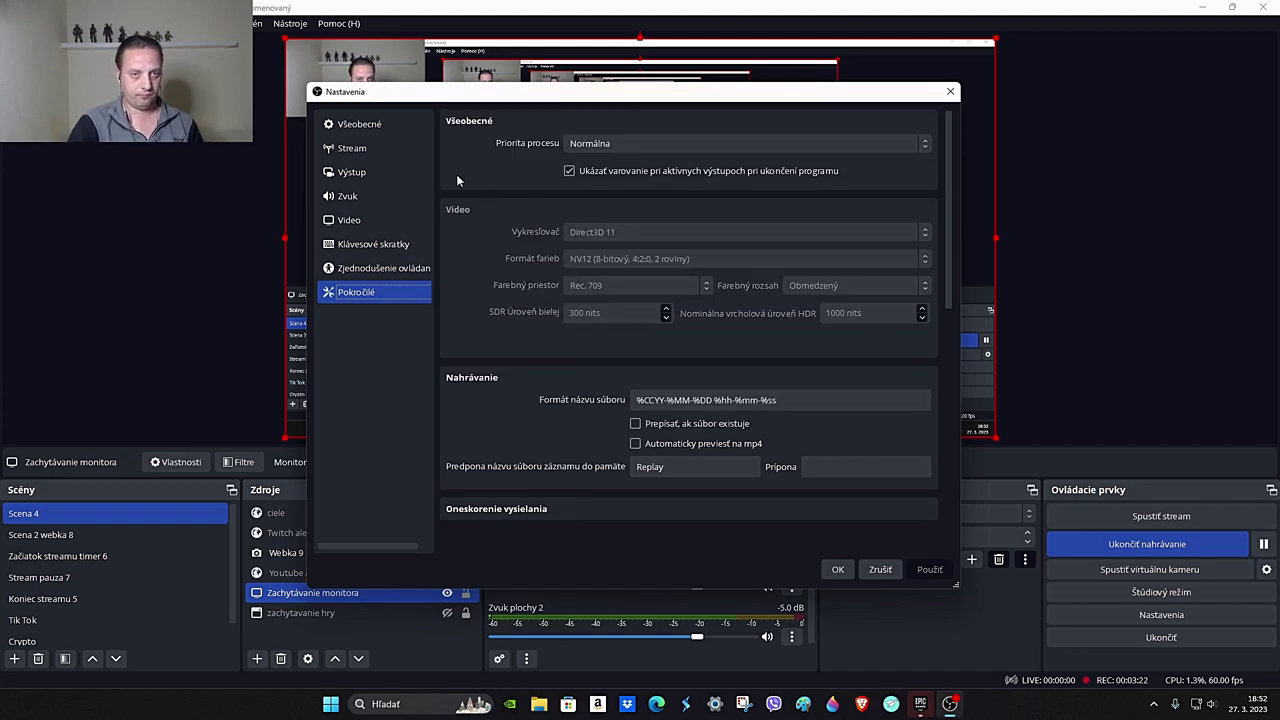
- Return to the output settings and view the streaming encoder options followed by the recording ones
click(355, 170)
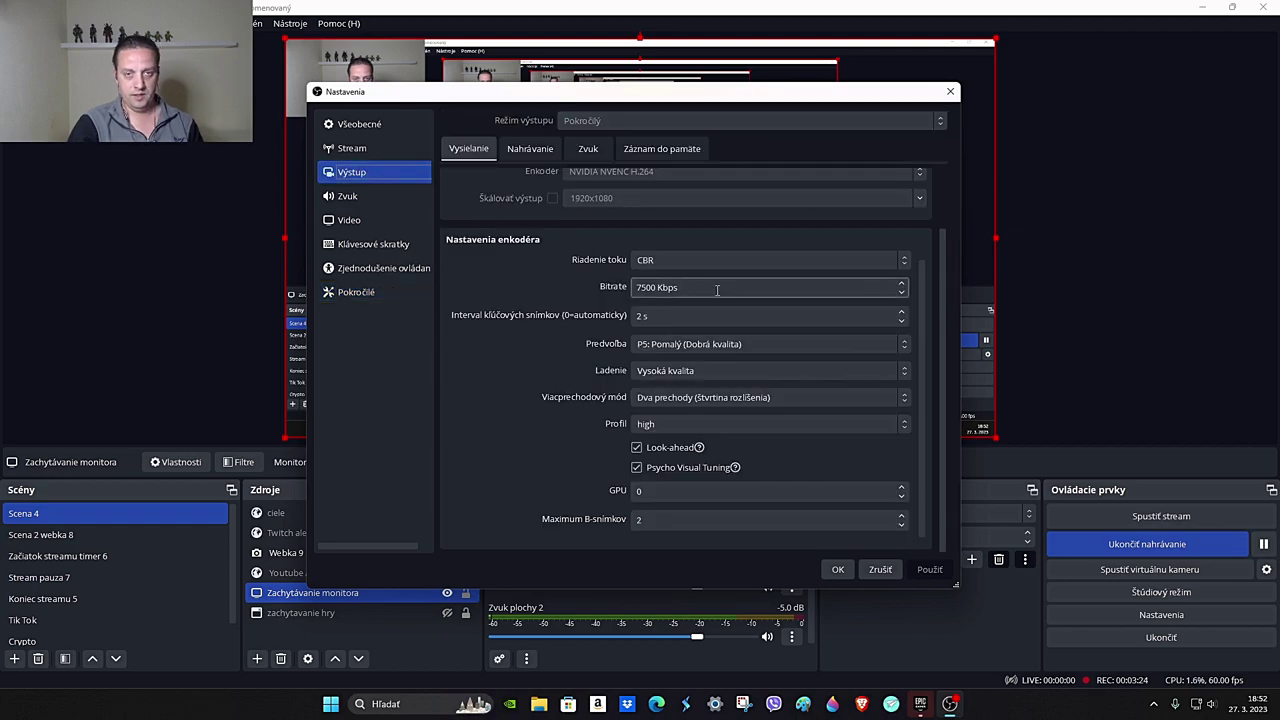
scroll(700, 288, up, 2)
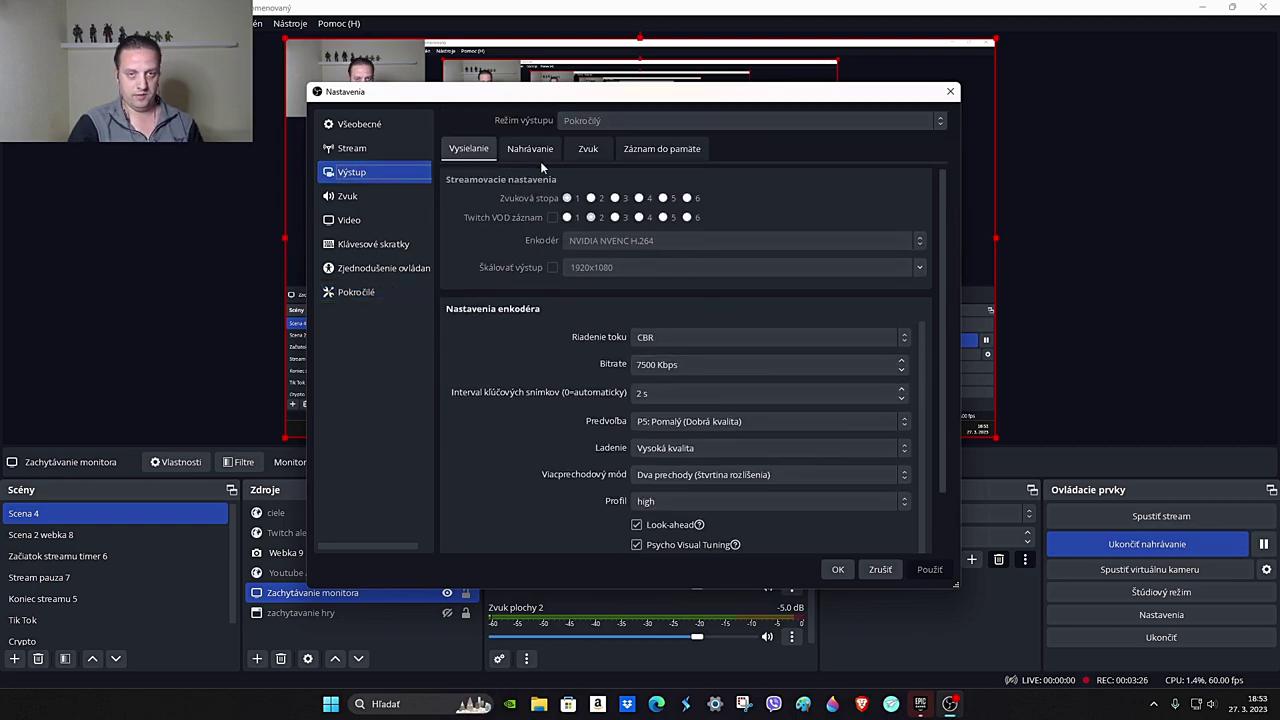
click(540, 155)
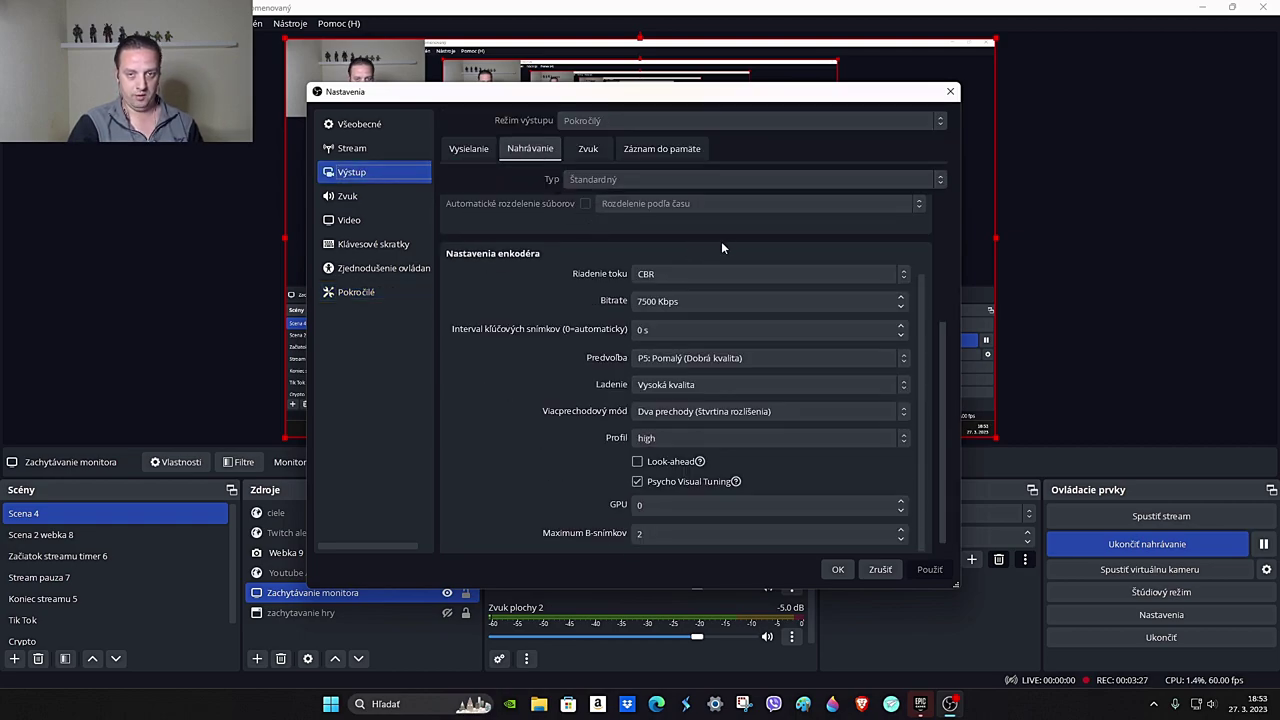
- Check the stream service settings and read through the general settings down to the preview and studio mode options
click(362, 149)
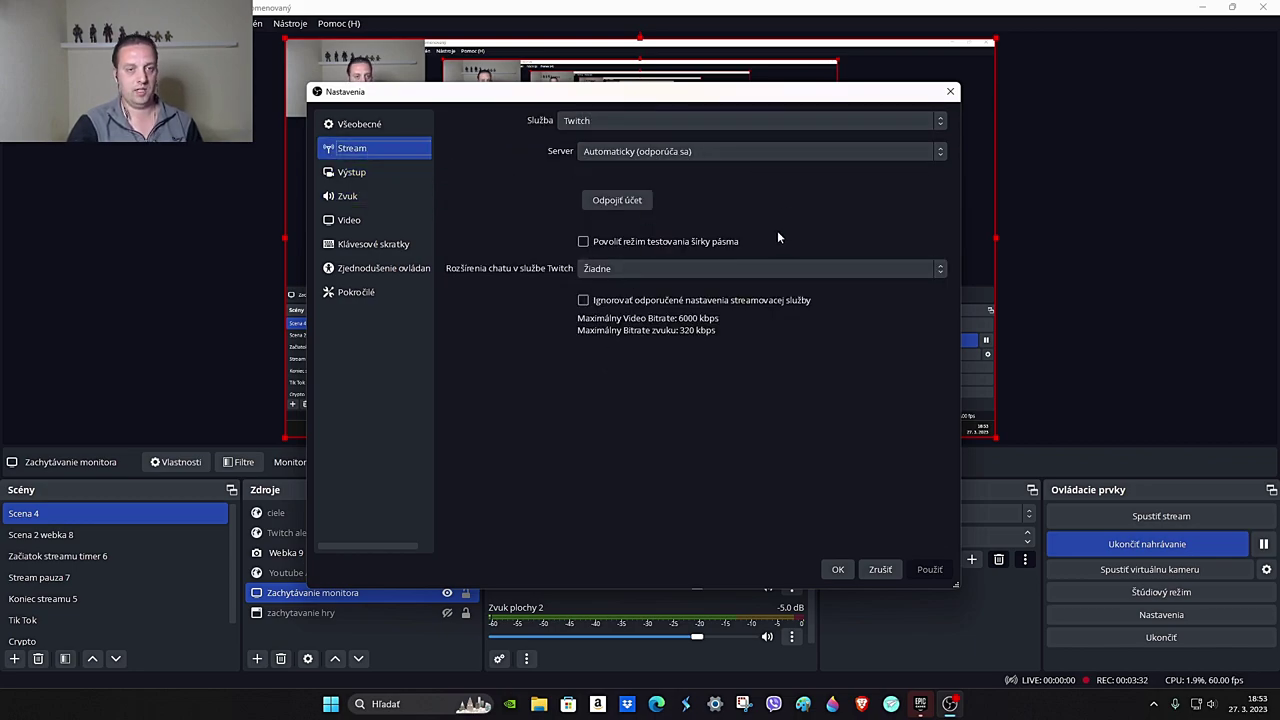
click(397, 130)
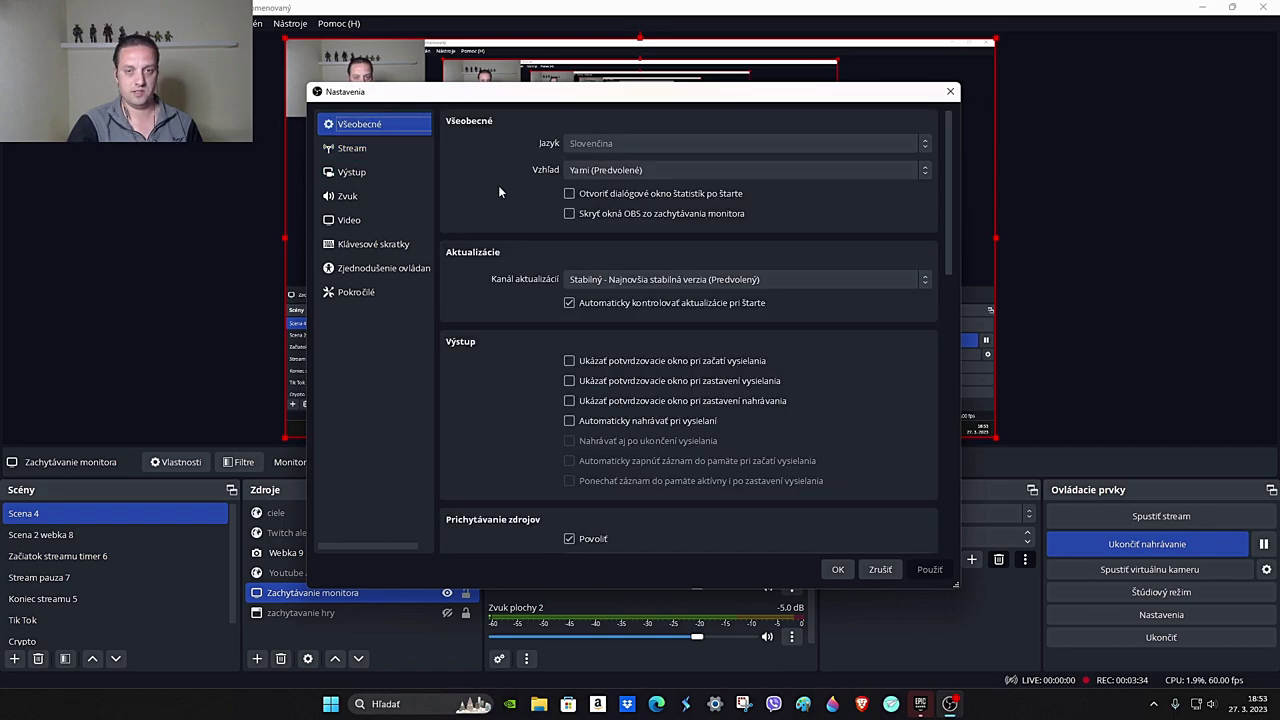
scroll(515, 184, down, 3)
scroll(515, 184, down, 2)
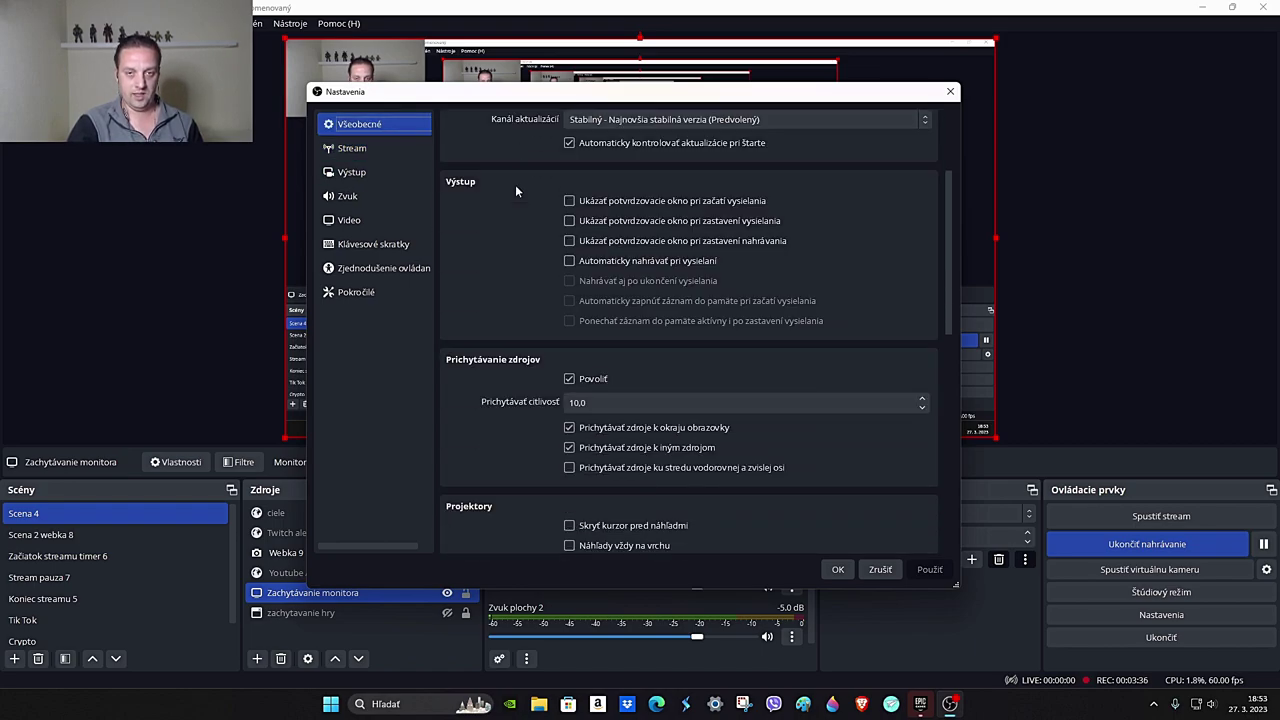
scroll(515, 184, down, 2)
scroll(515, 184, down, 7)
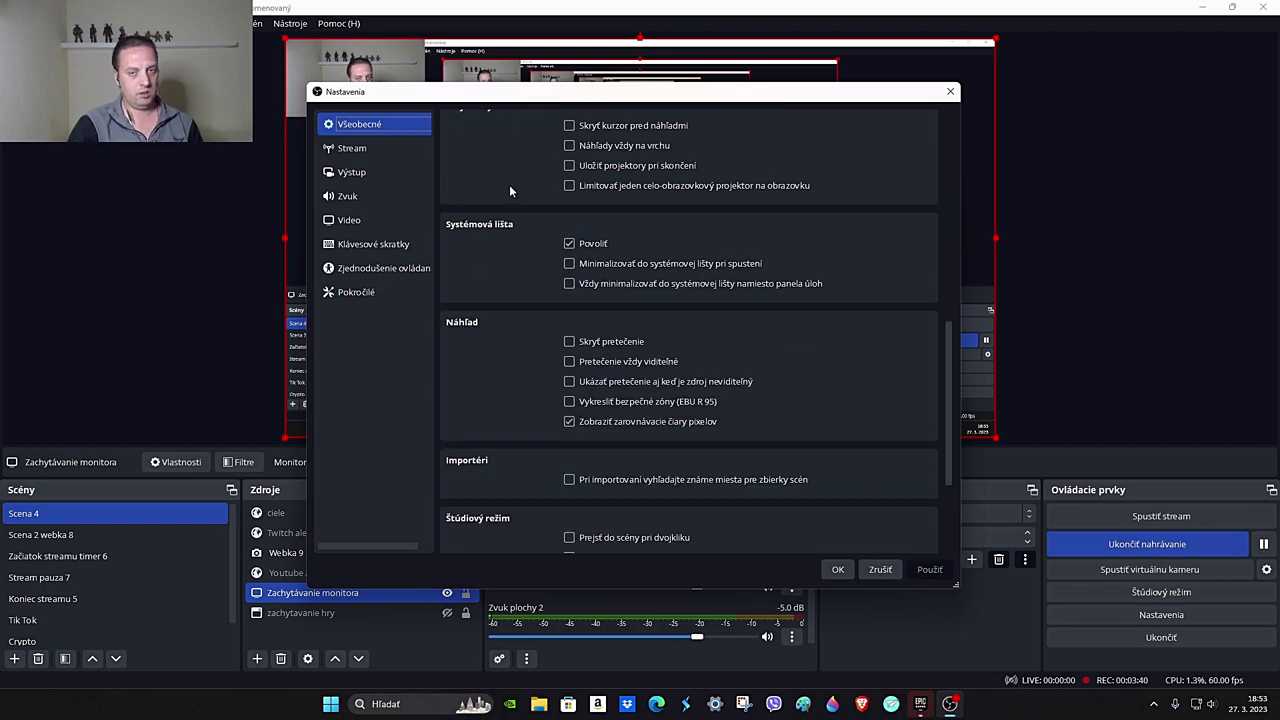
- Compare the streaming and recording output settings, examining the recording encoder's bitrate, keyframe interval and quality options
click(374, 180)
click(480, 155)
click(536, 153)
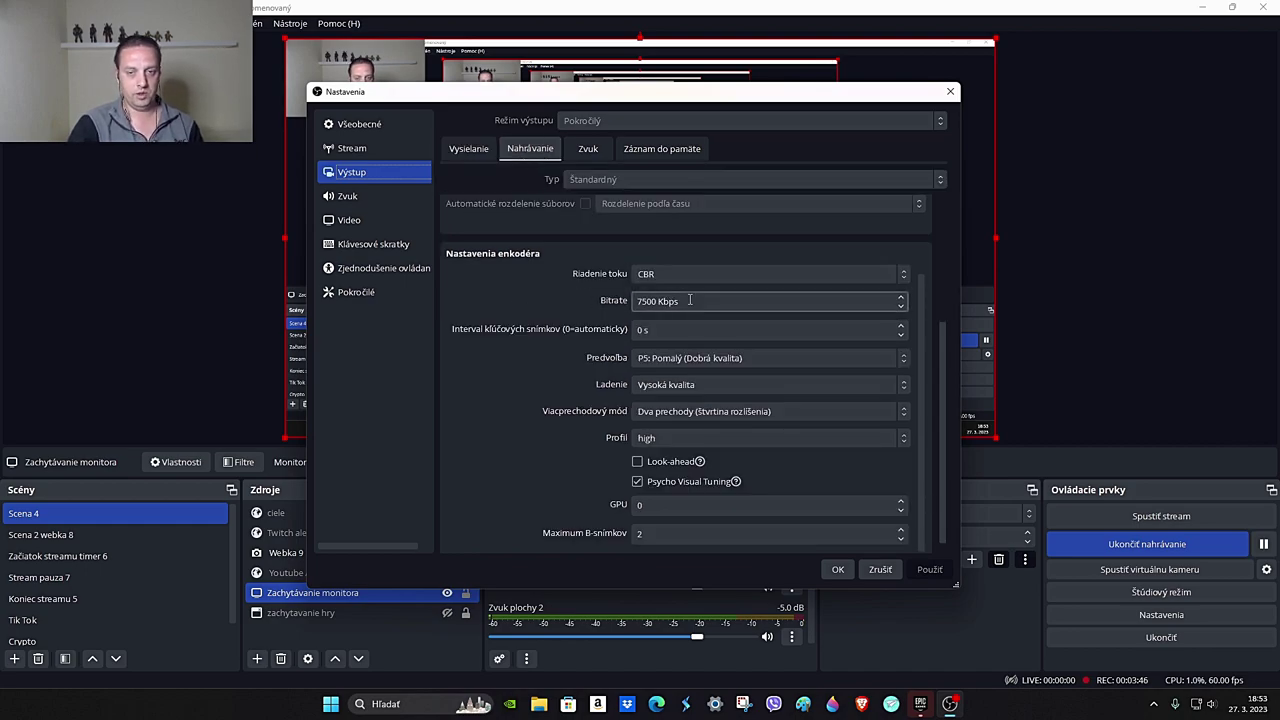
click(457, 156)
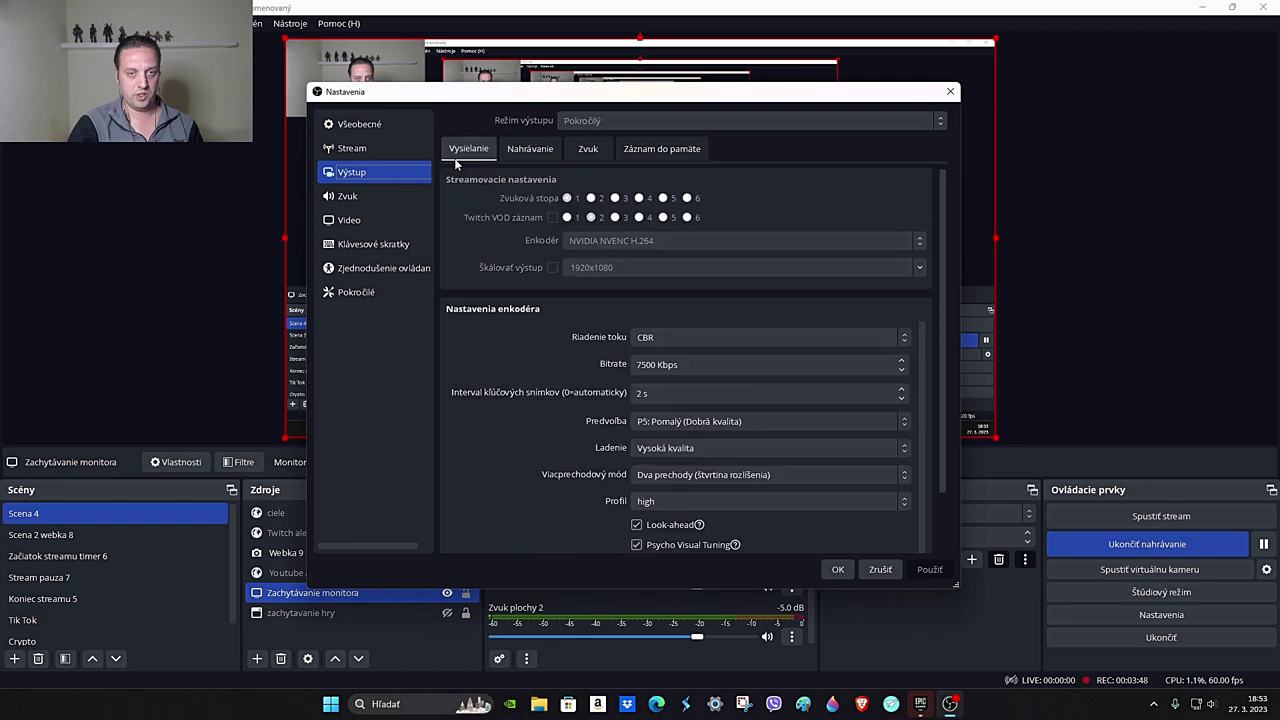
click(530, 150)
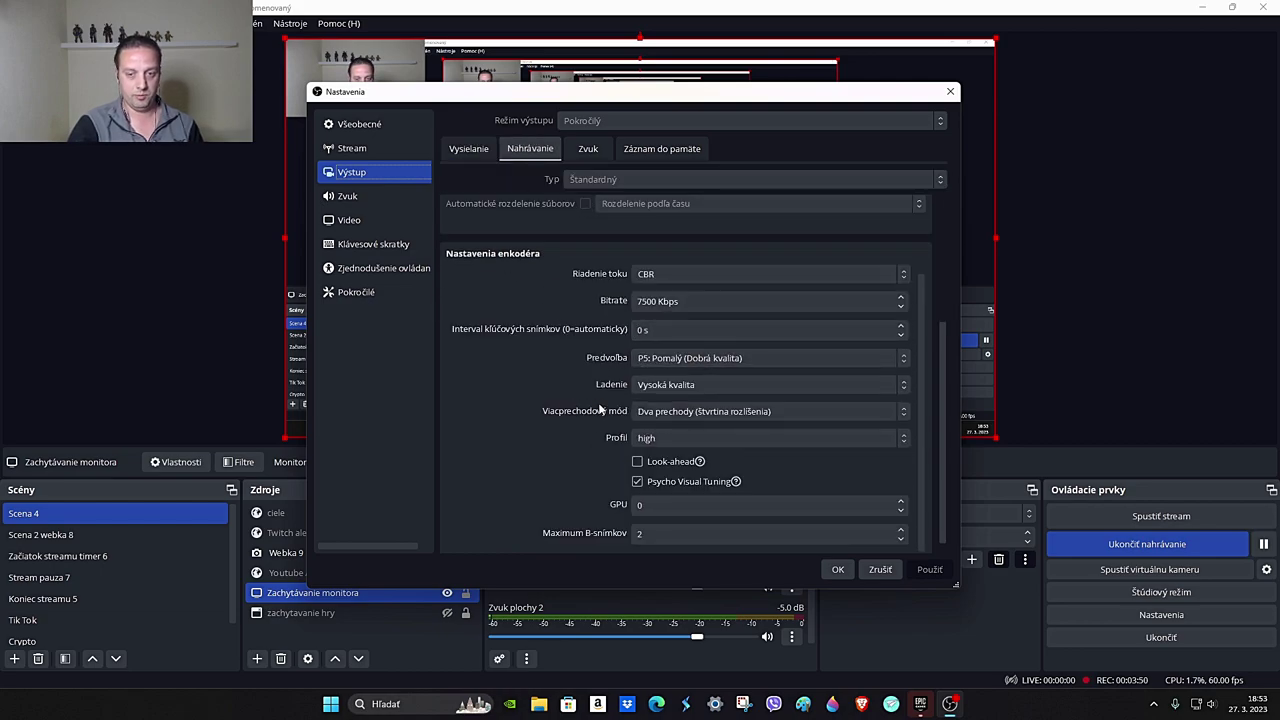
scroll(540, 405, down, 1)
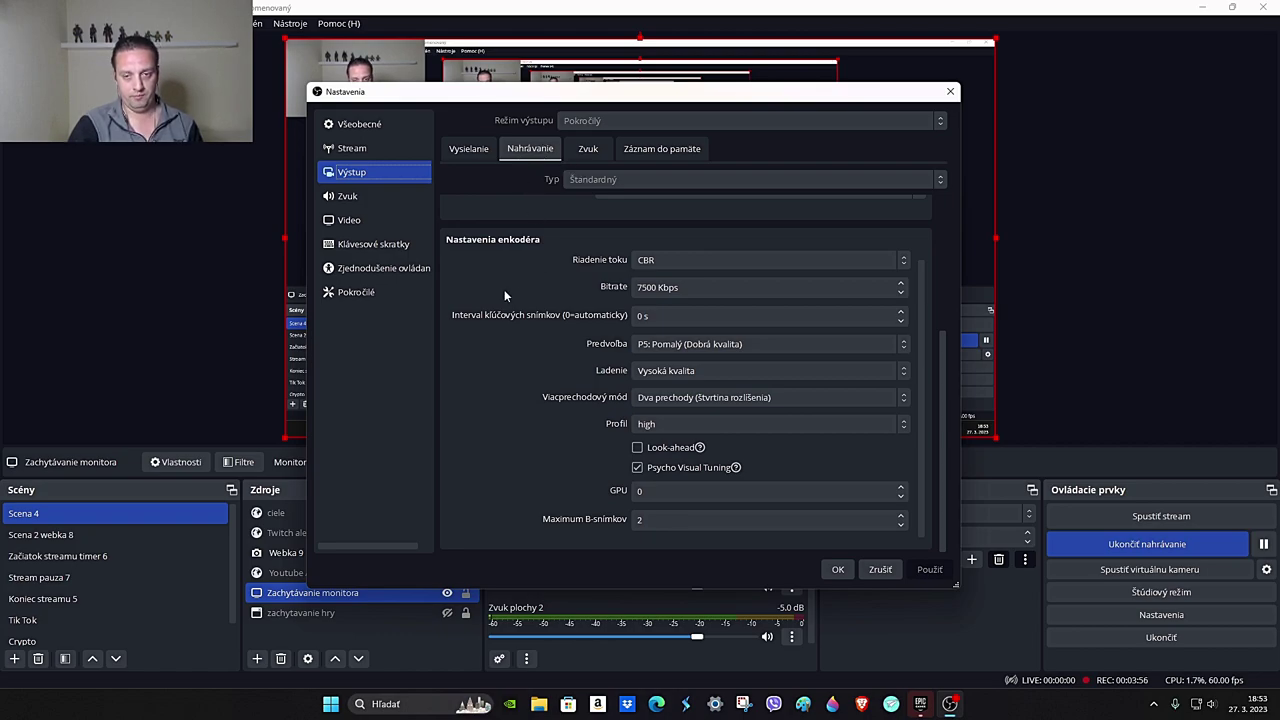
scroll(517, 386, up, 5)
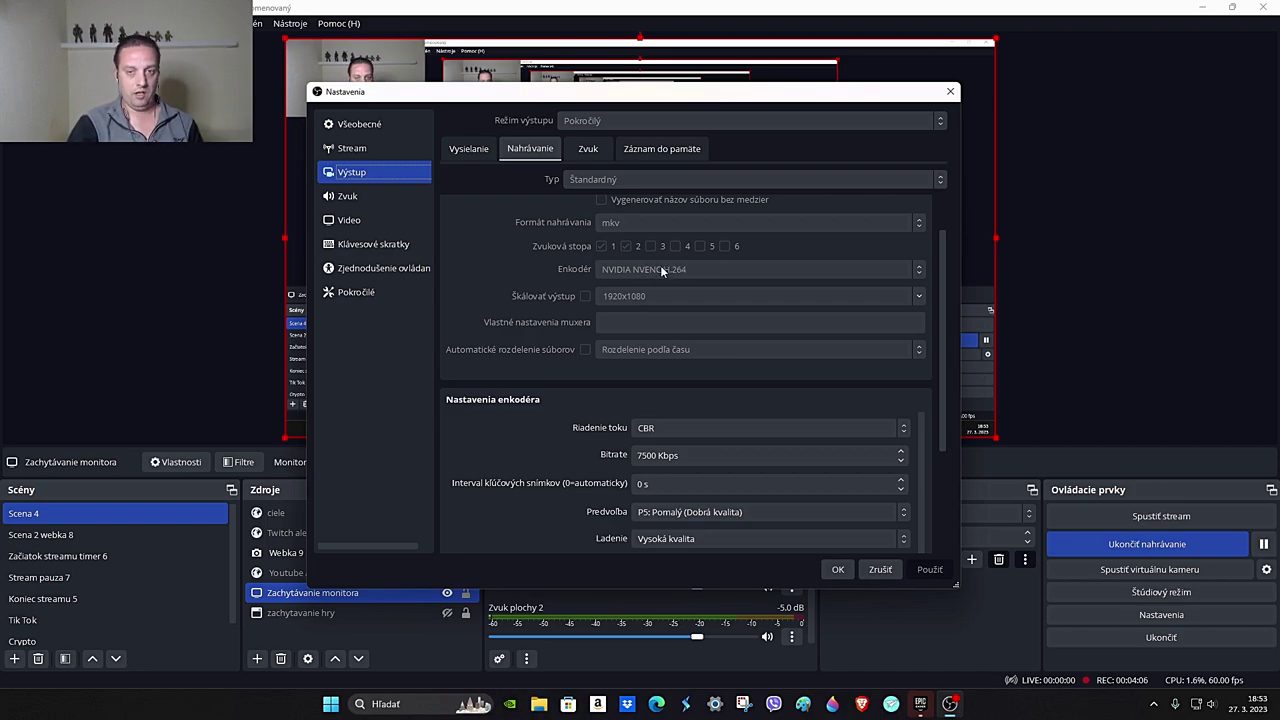
- View the streaming encoder settings once more and close the settings window with OK
click(464, 154)
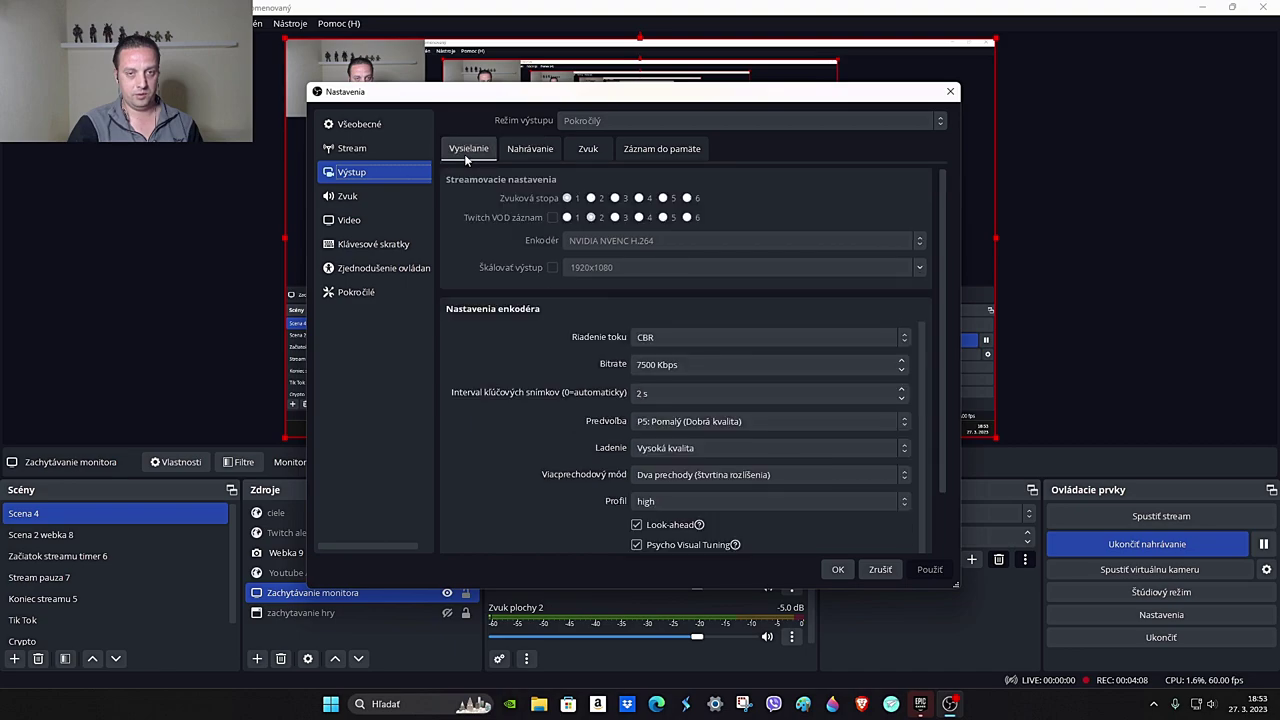
scroll(617, 274, down, 2)
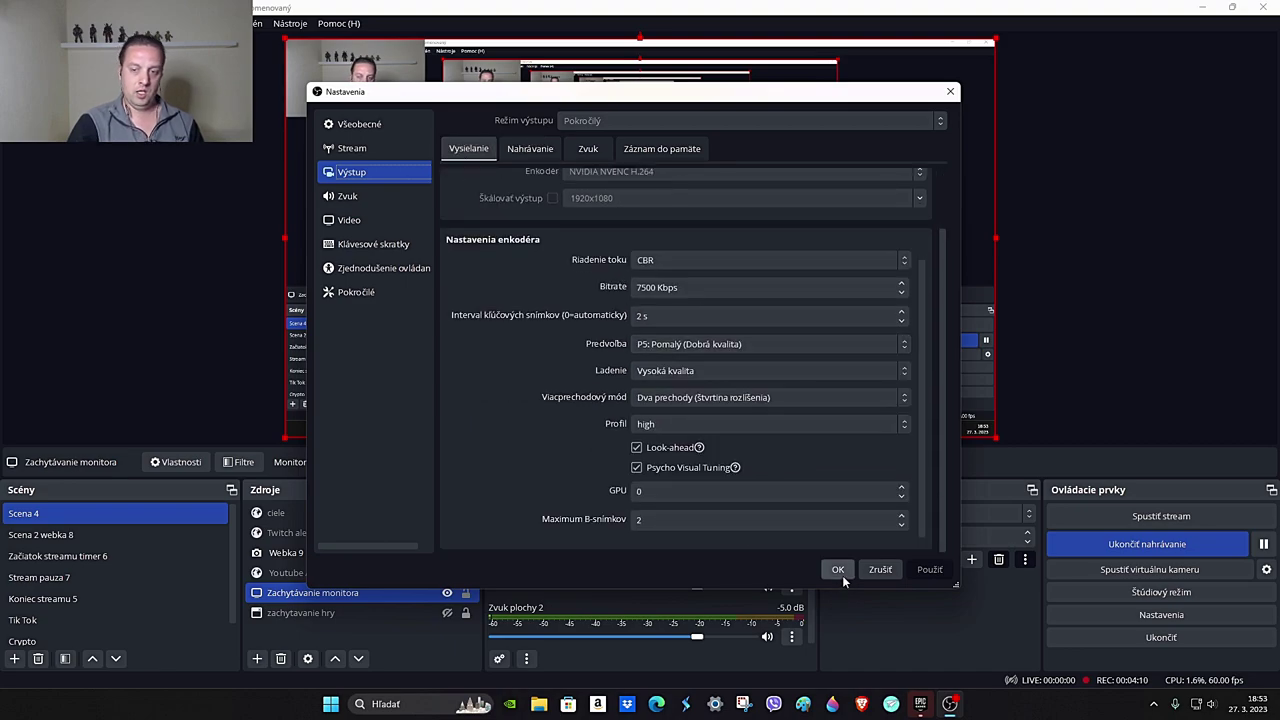
click(842, 572)
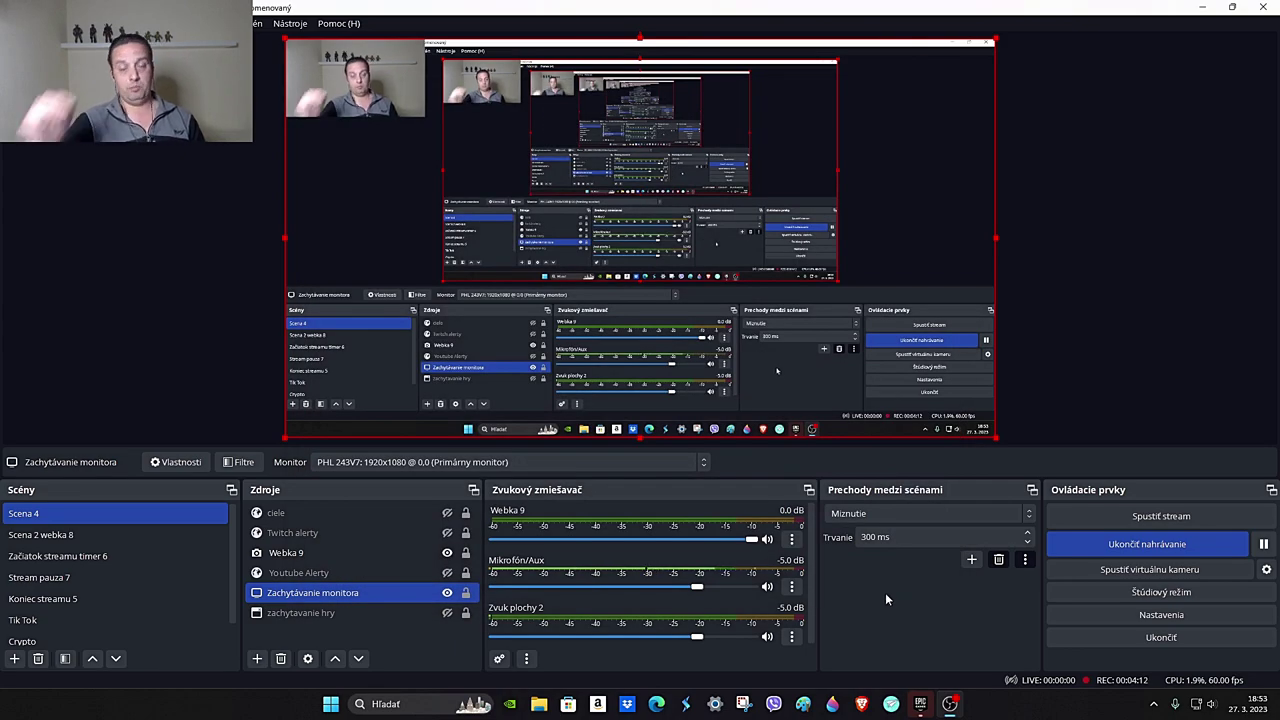